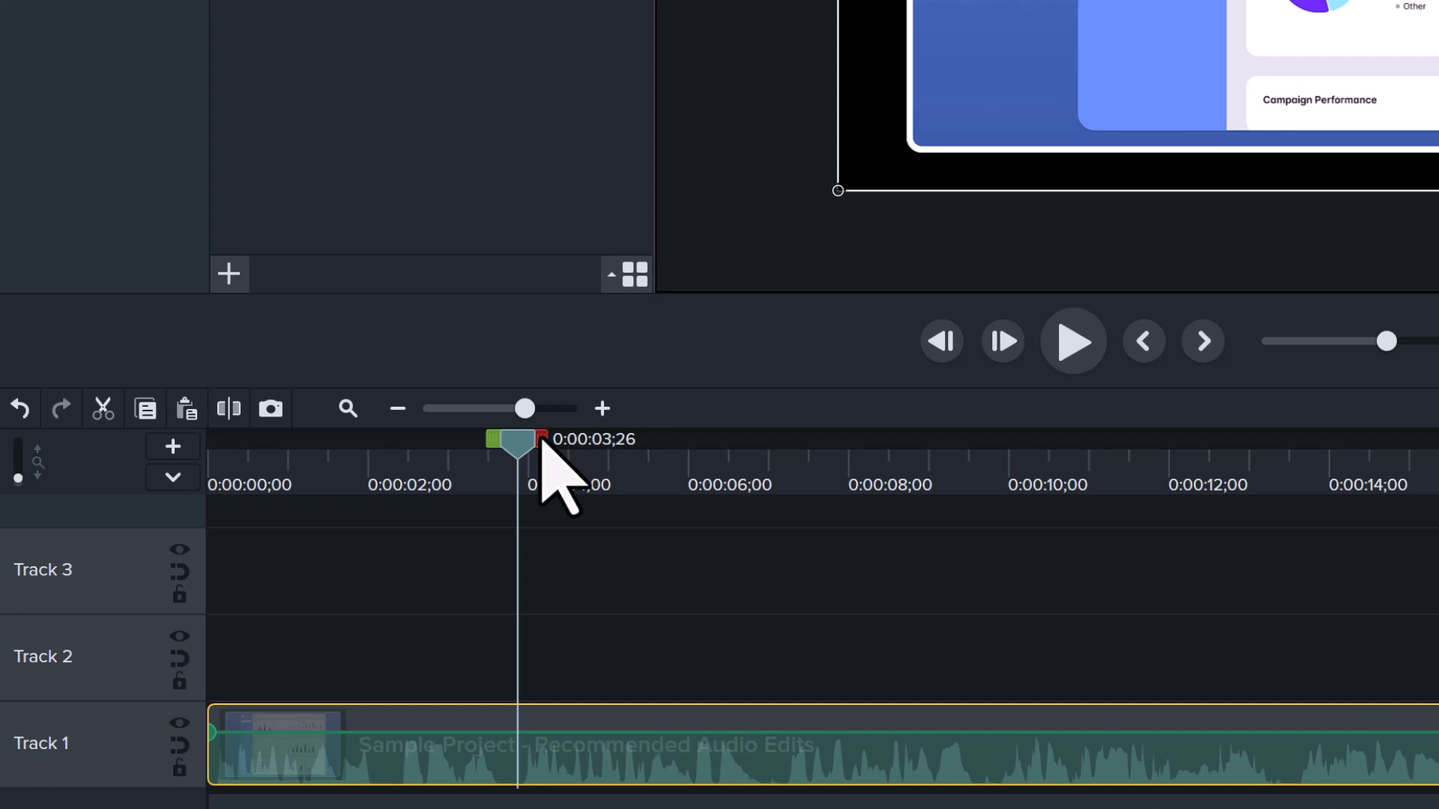
Try cutting the section from 0:00:03;26 to 0:00:06;26 out of the clip on Track 1.
left_click_drag(541, 442, 781, 472)
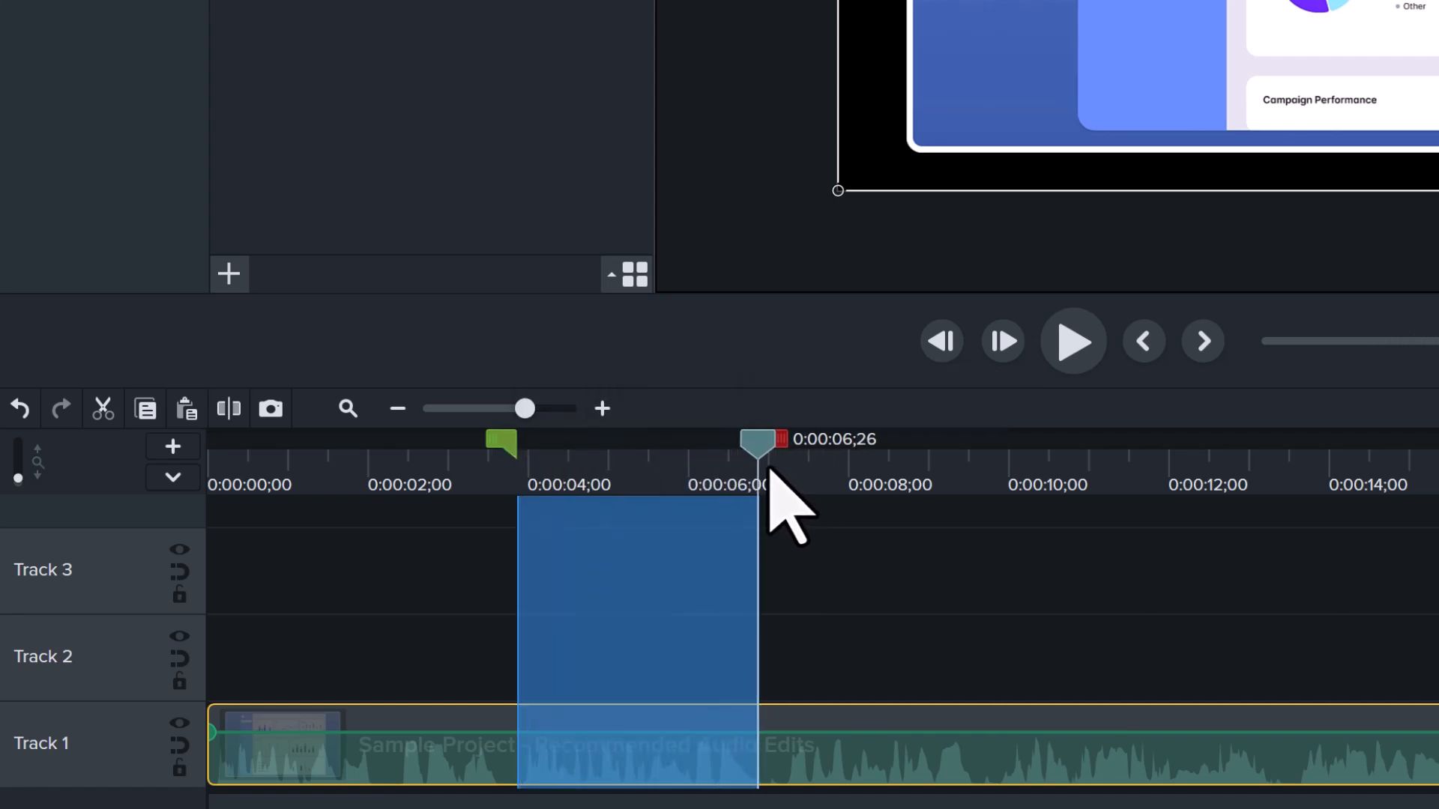
left_click(102, 409)
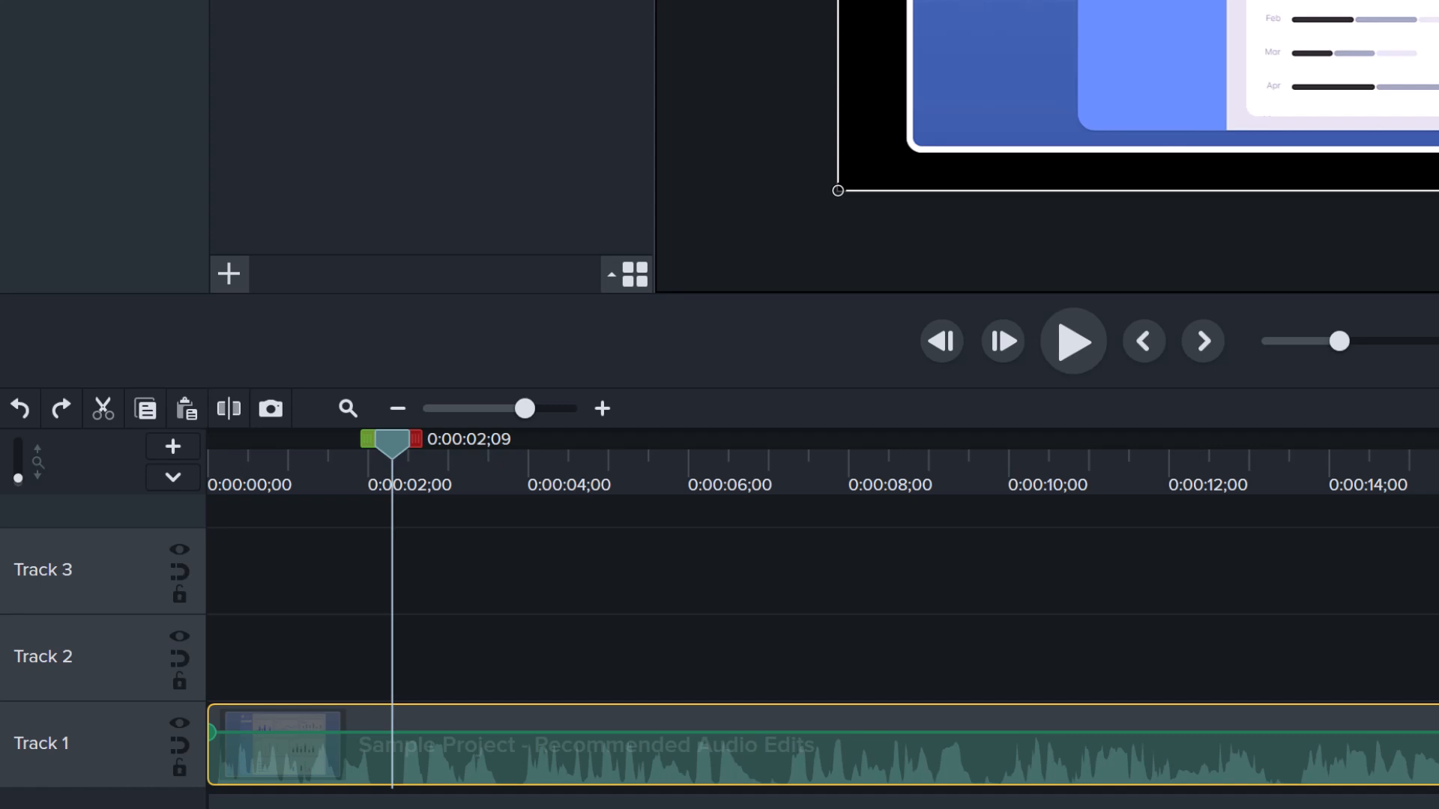
Separate the audio and video of the Sample Project clip on Track 1 and clear the selection.
right_click(507, 742)
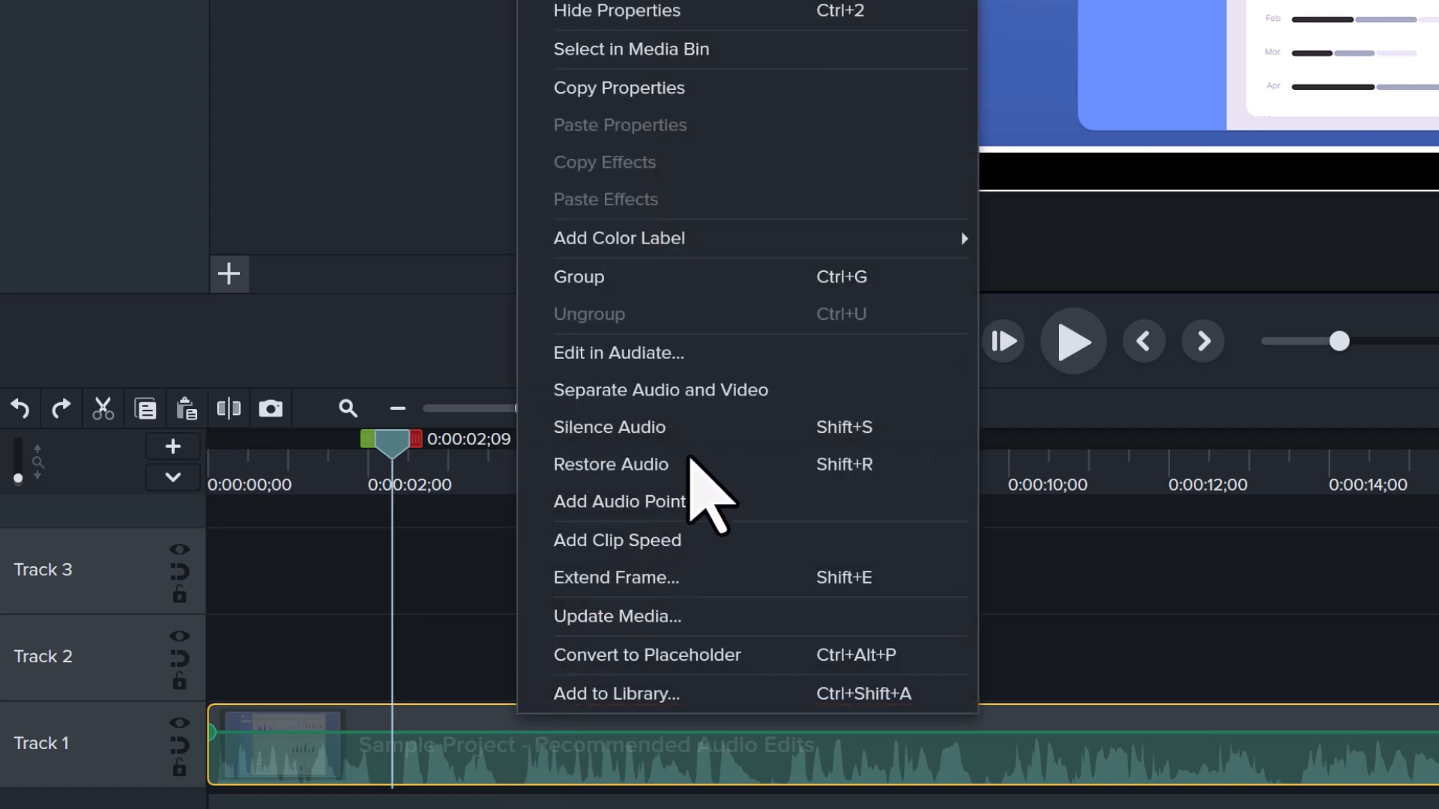
left_click(725, 396)
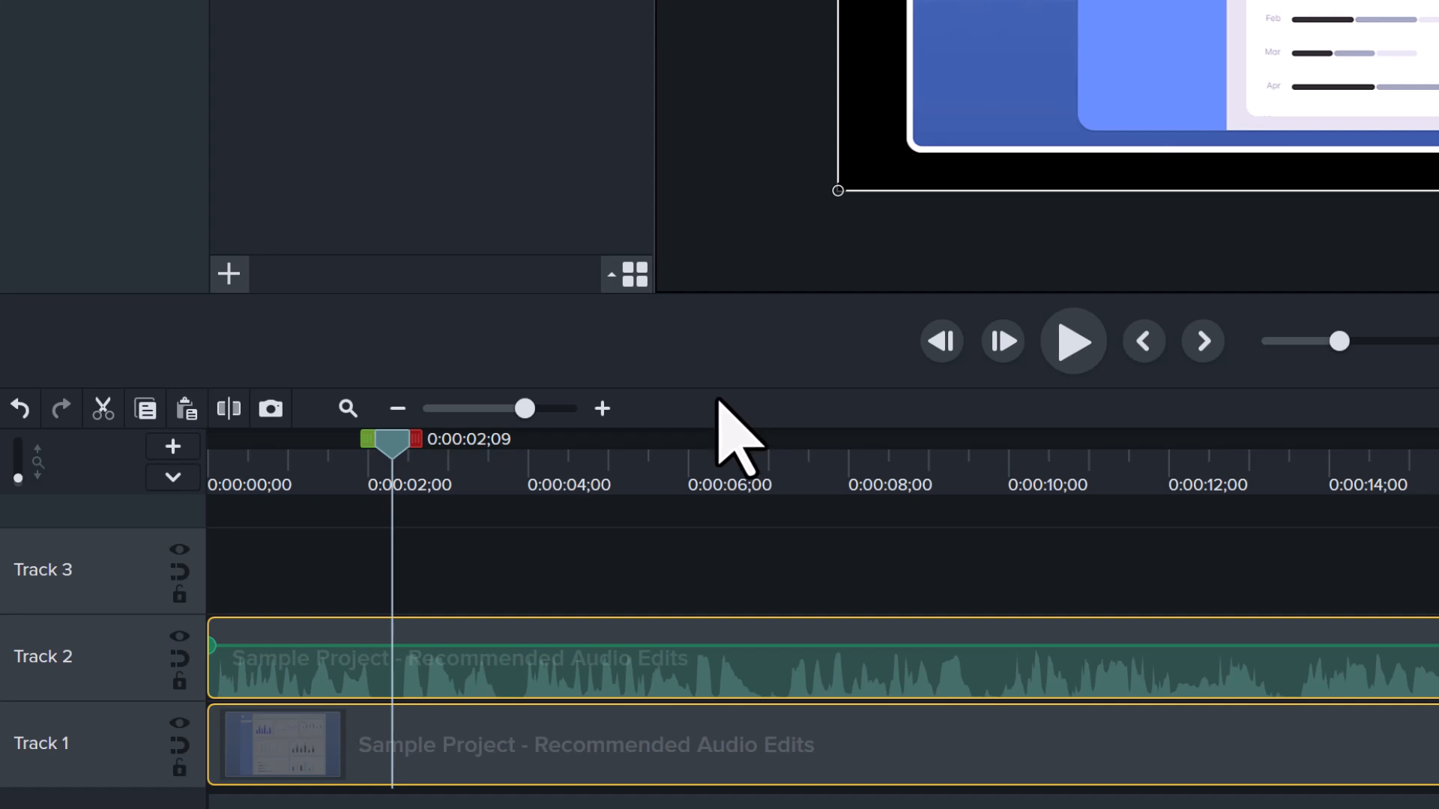
left_click(645, 556)
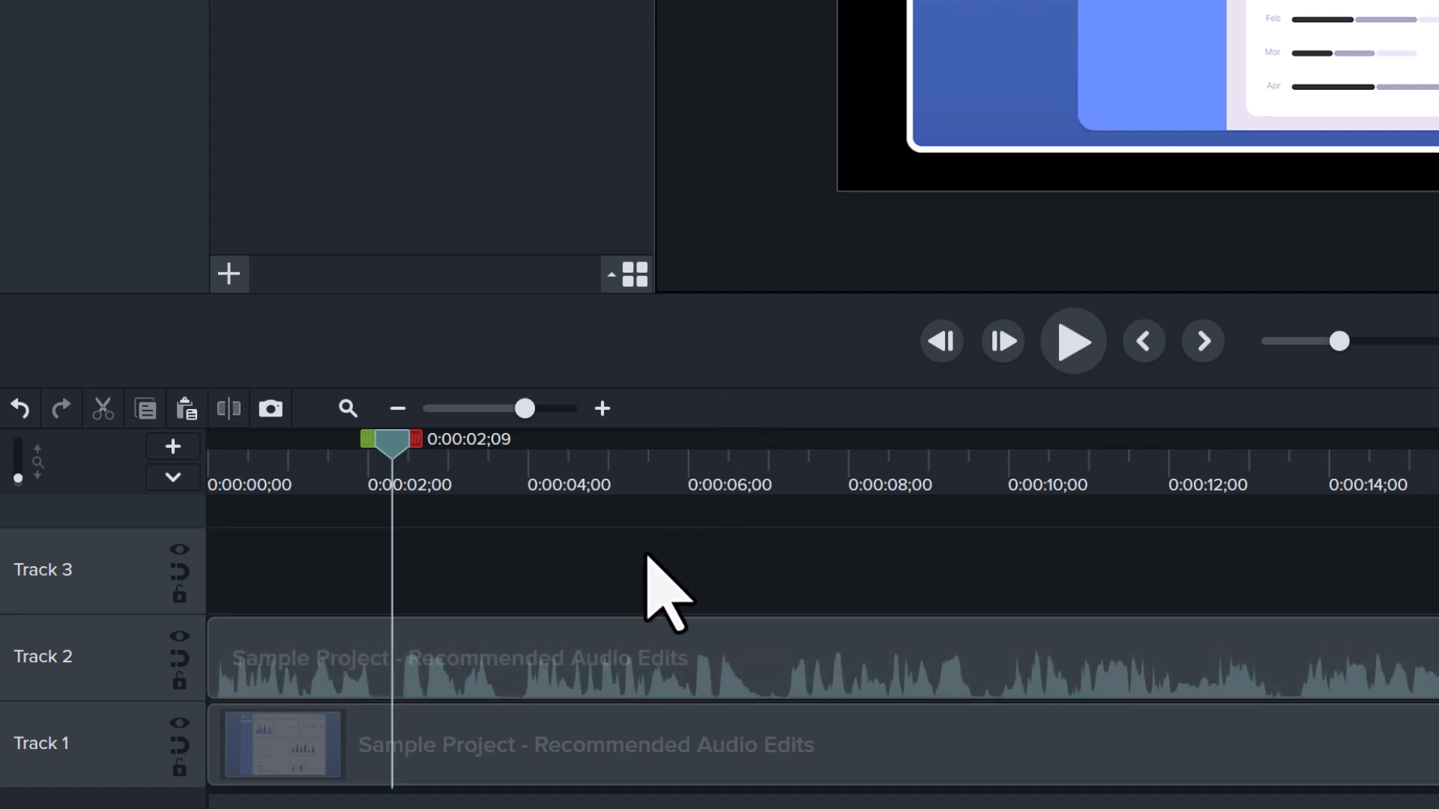
Turn off auto-normalize loudness for the separated audio clip on Track 2.
left_click(749, 663)
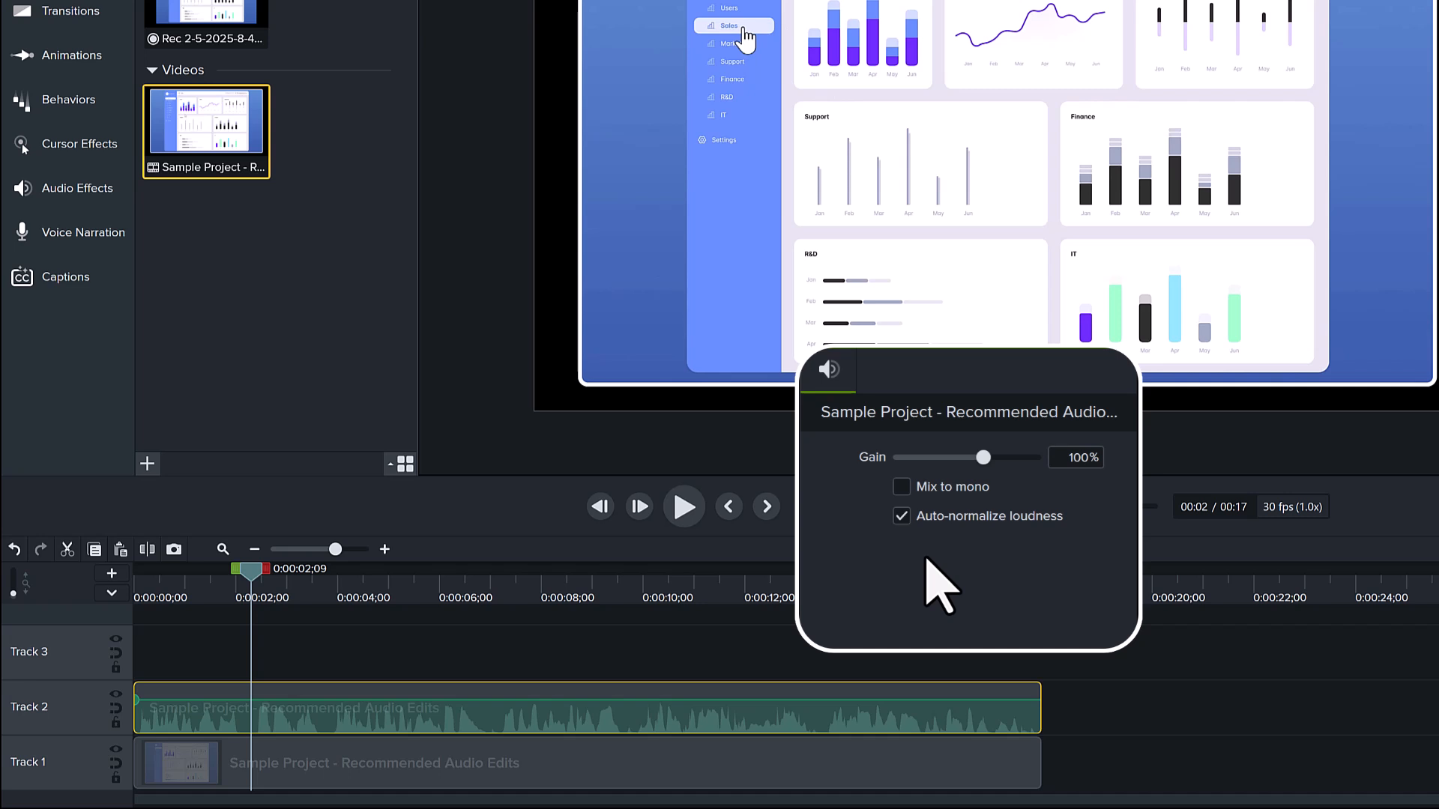
left_click(901, 517)
left_click(900, 516)
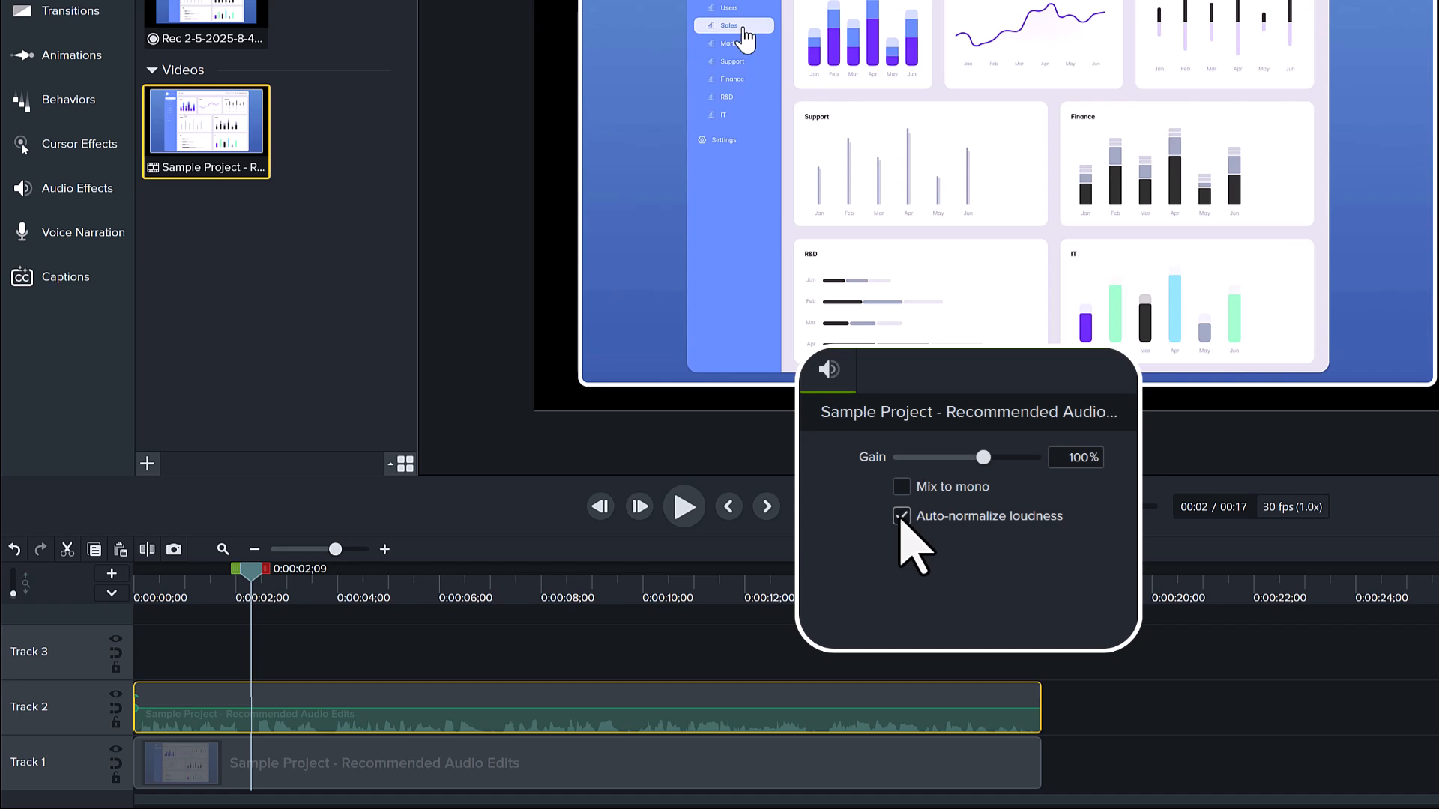
left_click(901, 517)
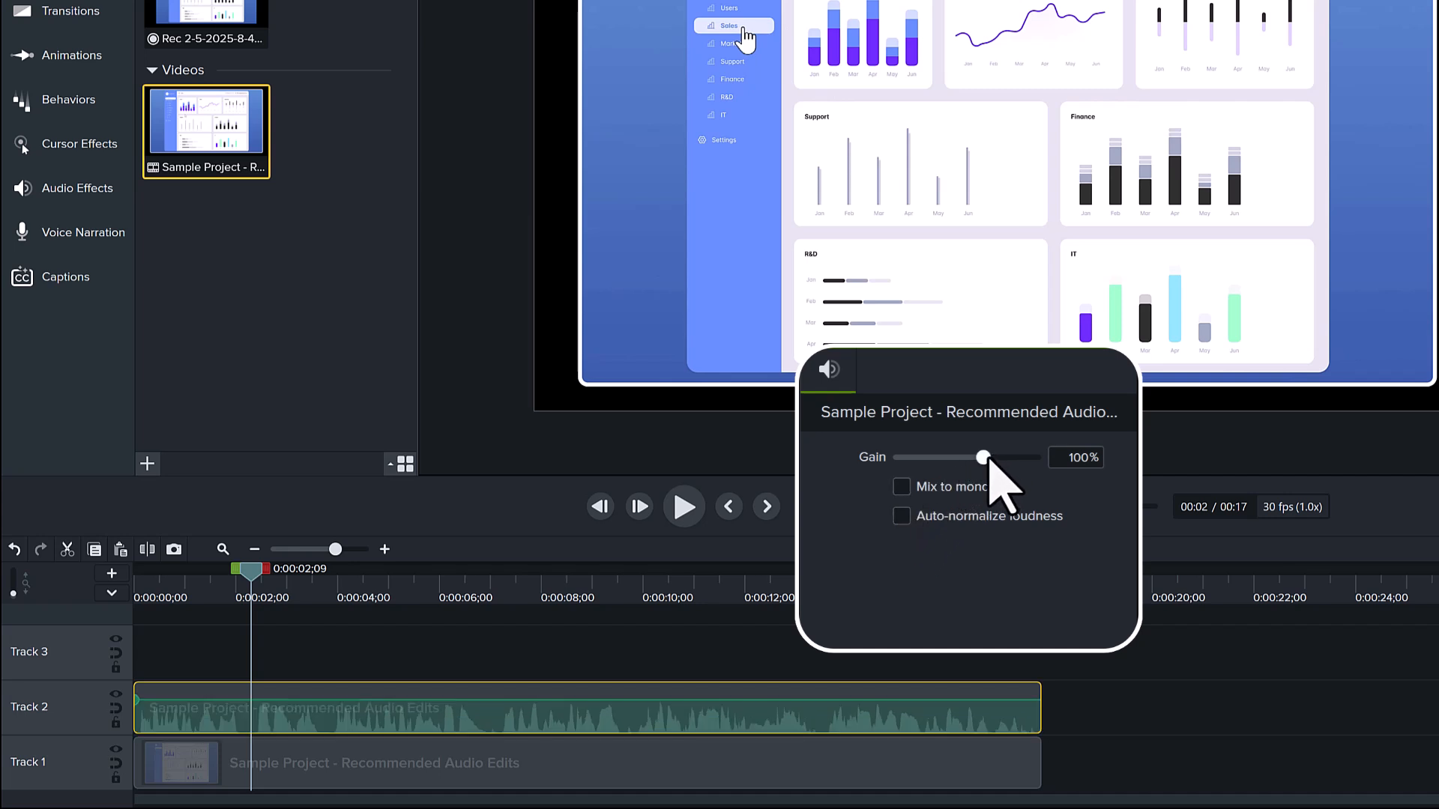
Try different gain levels on the Track 2 audio clip, including 139%, resetting the gain in between.
mouse_move(989, 460)
left_mouse_down()
mouse_move(962, 462)
mouse_move(1002, 461)
left_mouse_up()
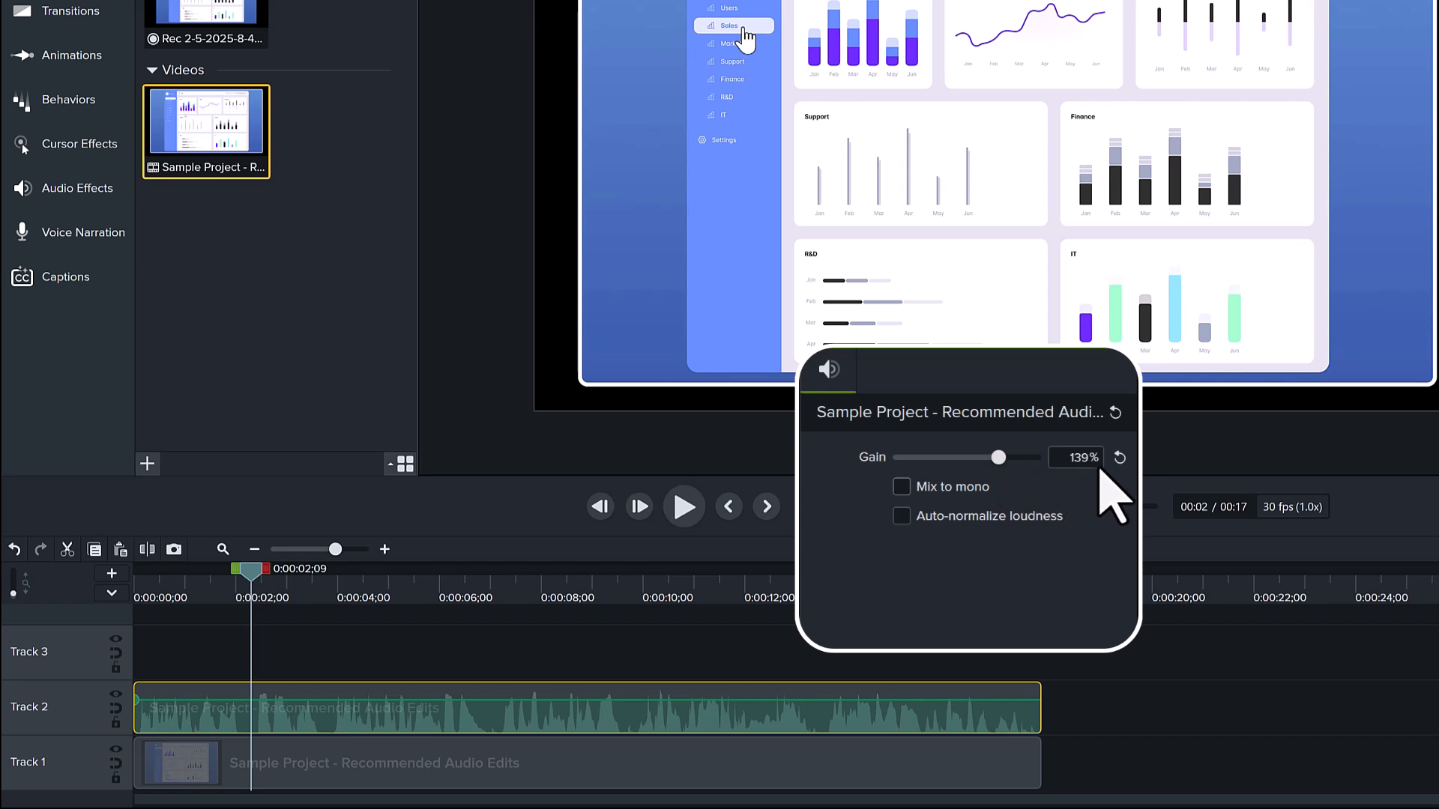
left_click(1119, 457)
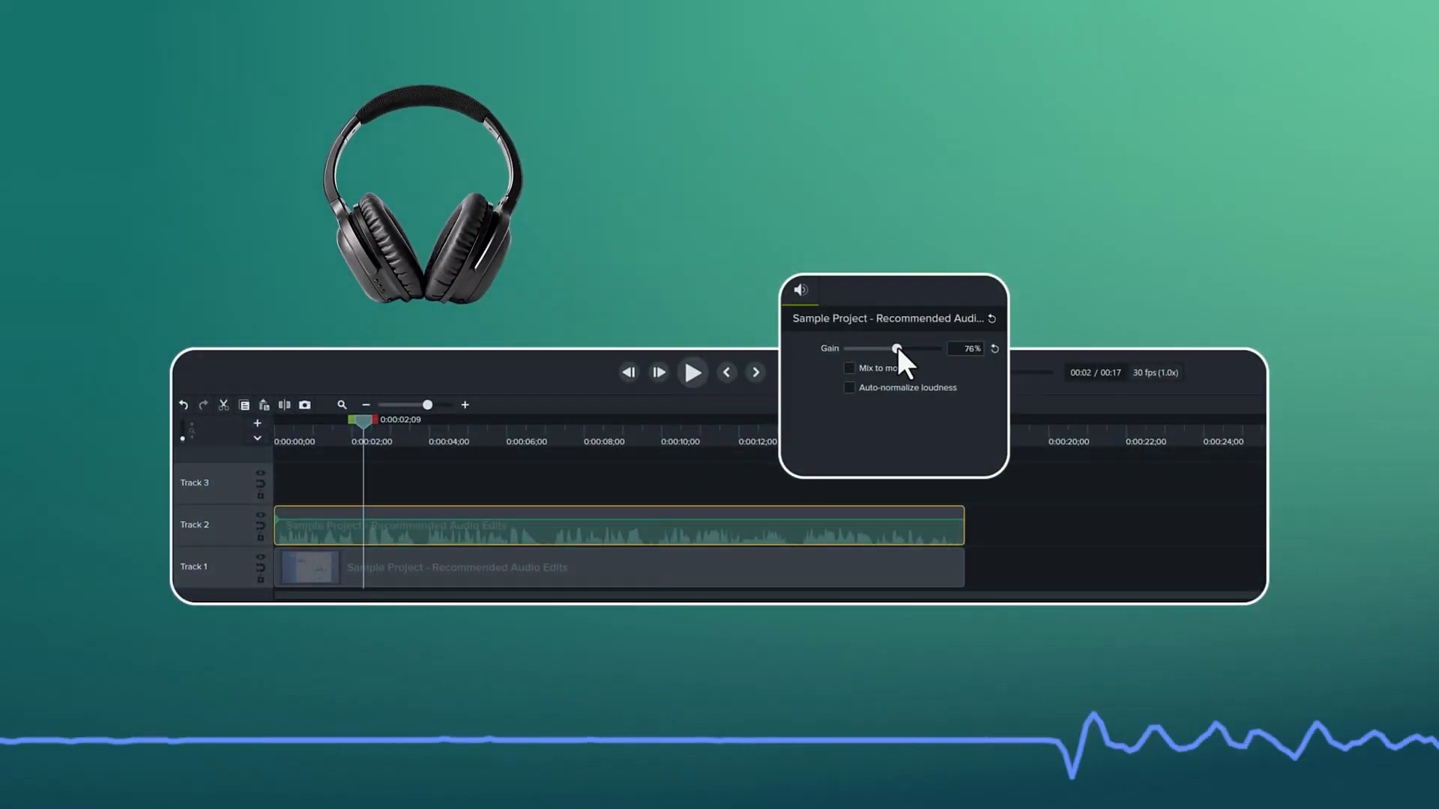
left_click_drag(887, 349, 916, 350)
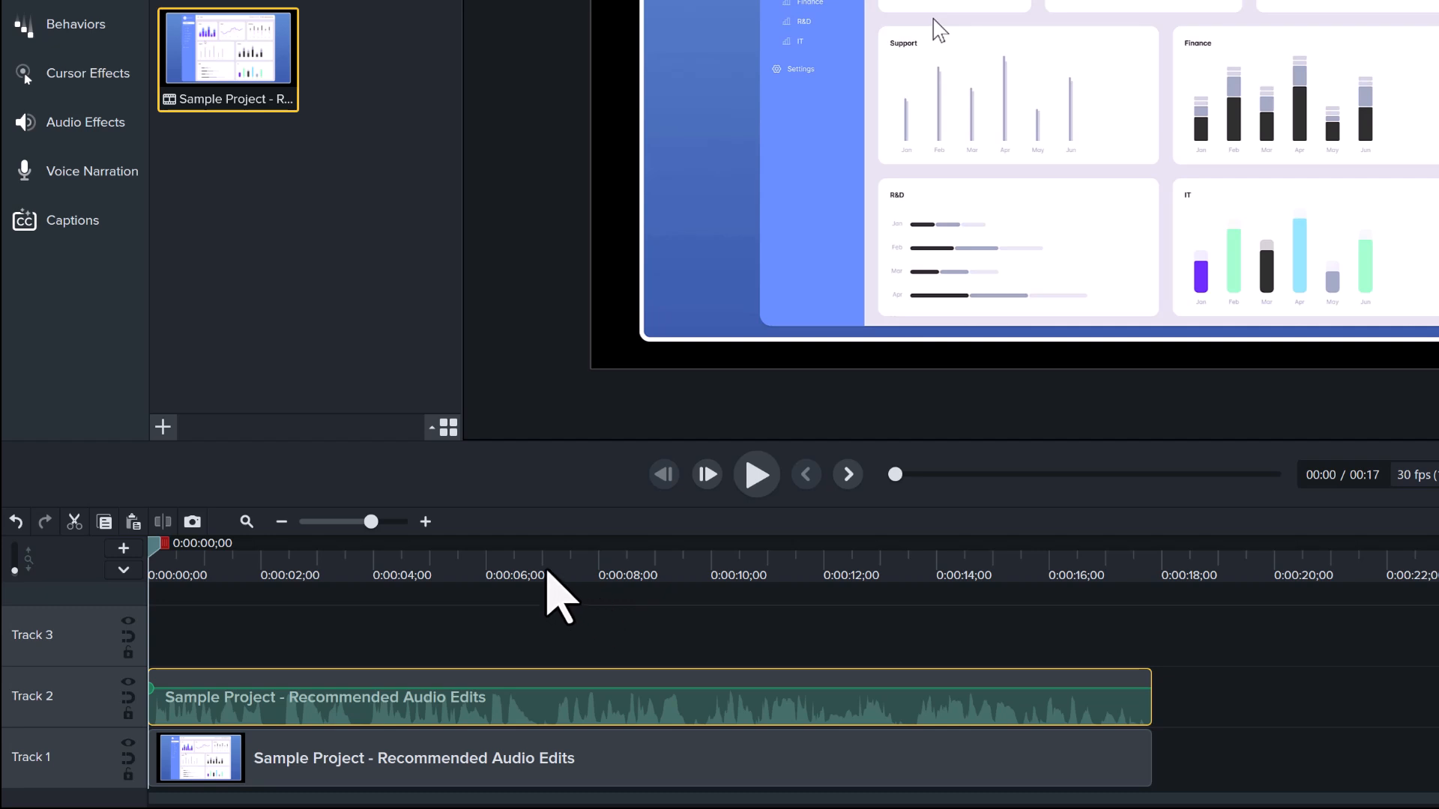
Silence the Track 2 audio between 0:00:07;00 and 0:00:09;19, then clear the range selection and fit the timeline.
left_click(542, 566)
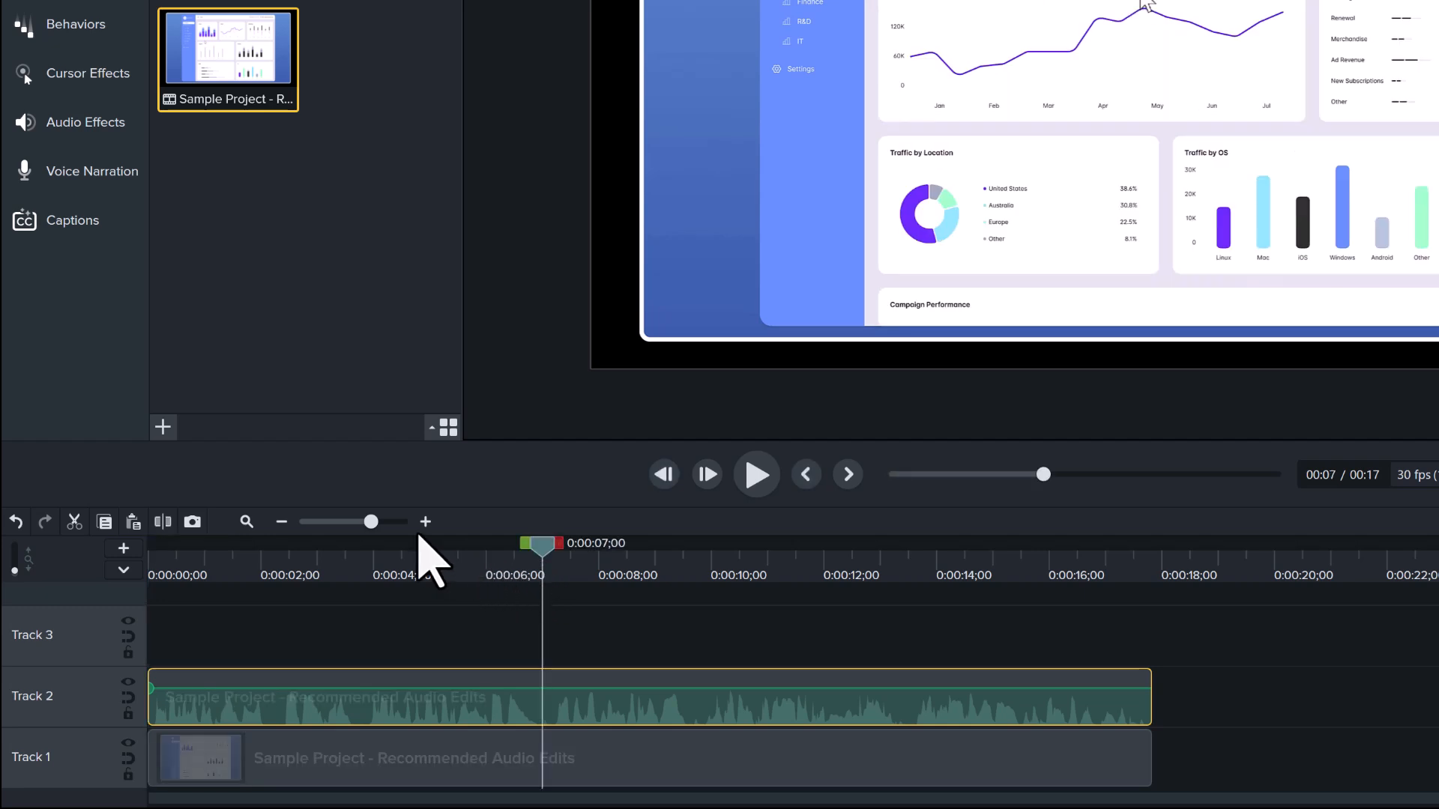
left_click(425, 523)
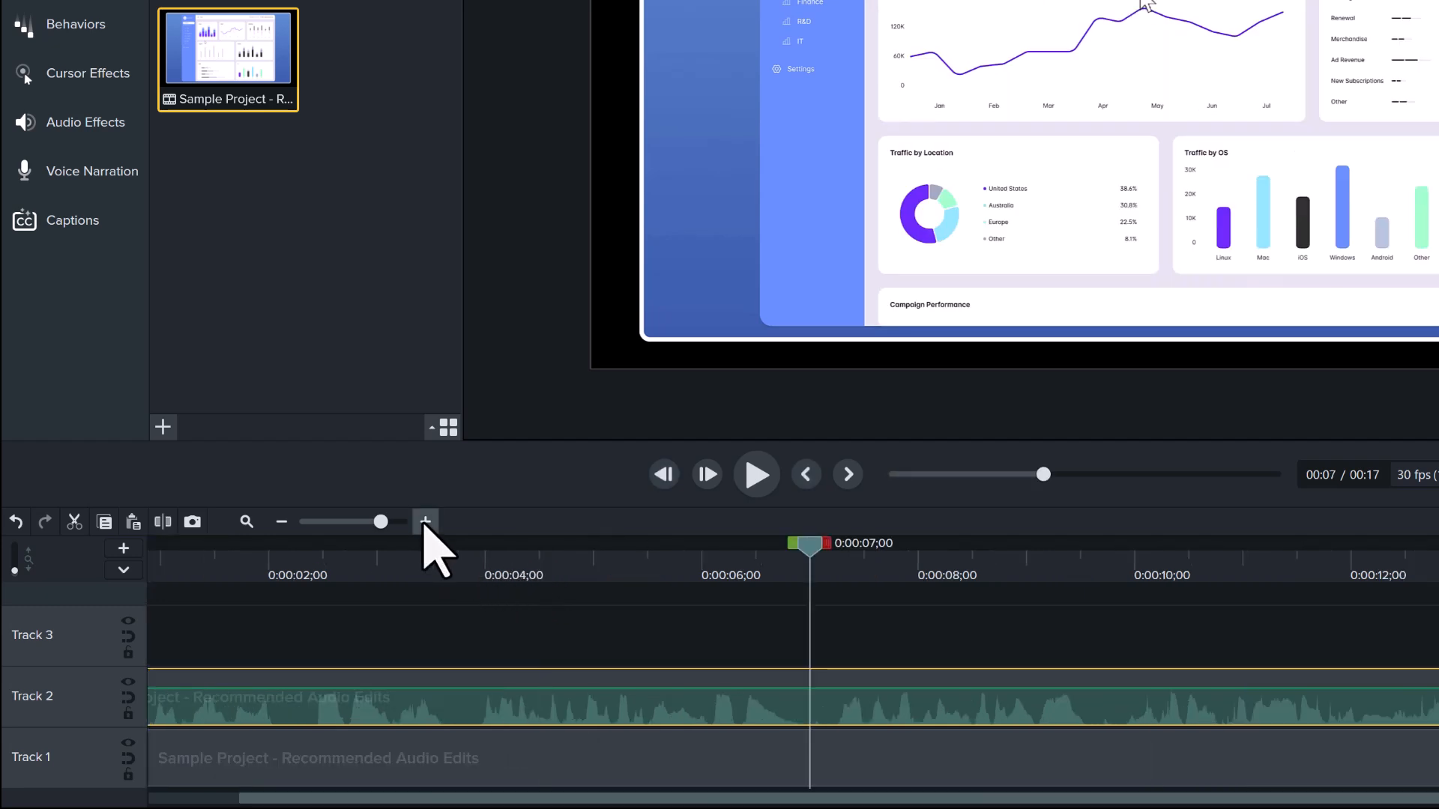
left_click(425, 523)
left_click(425, 524)
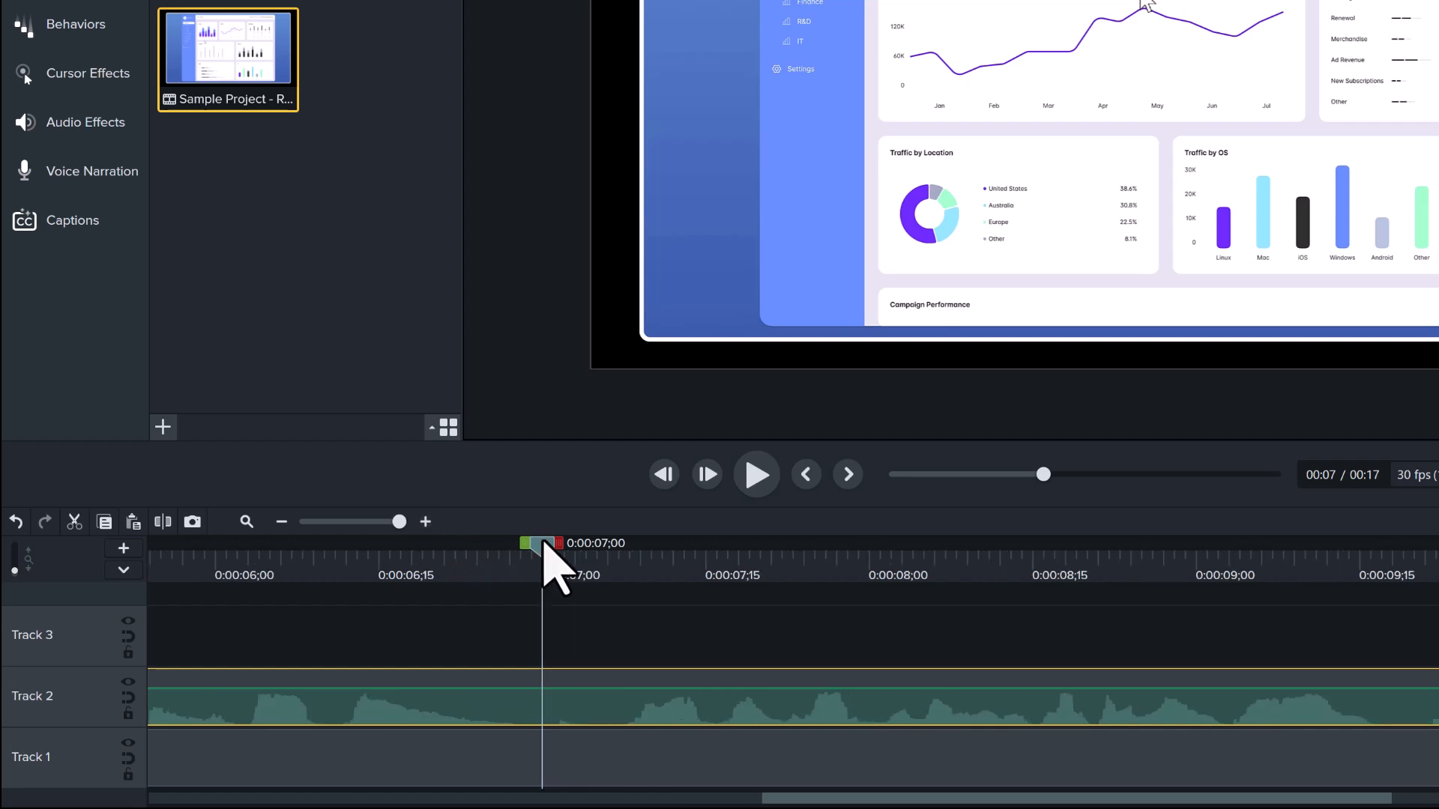
left_click_drag(559, 547, 1353, 577)
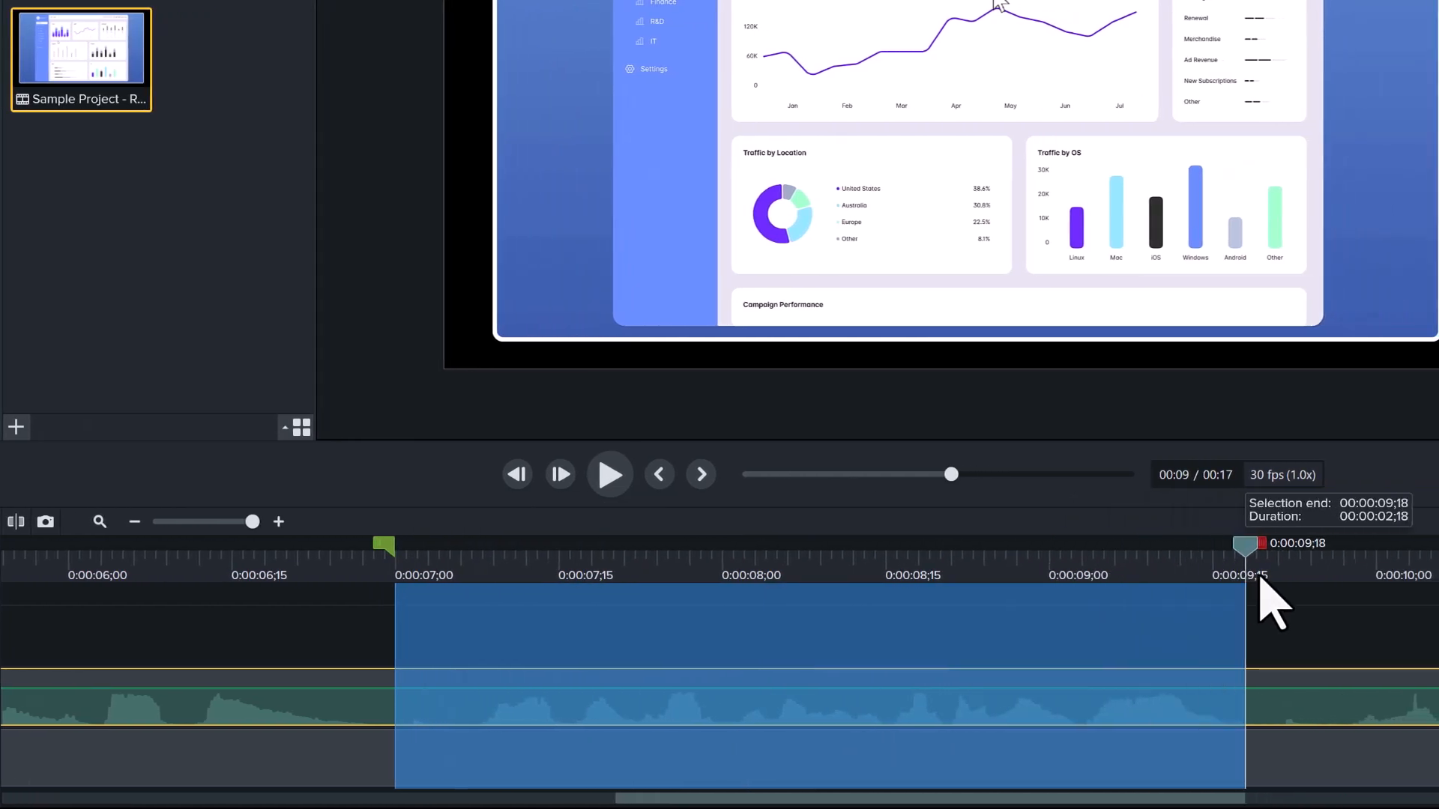
left_click_drag(1258, 579, 1274, 587)
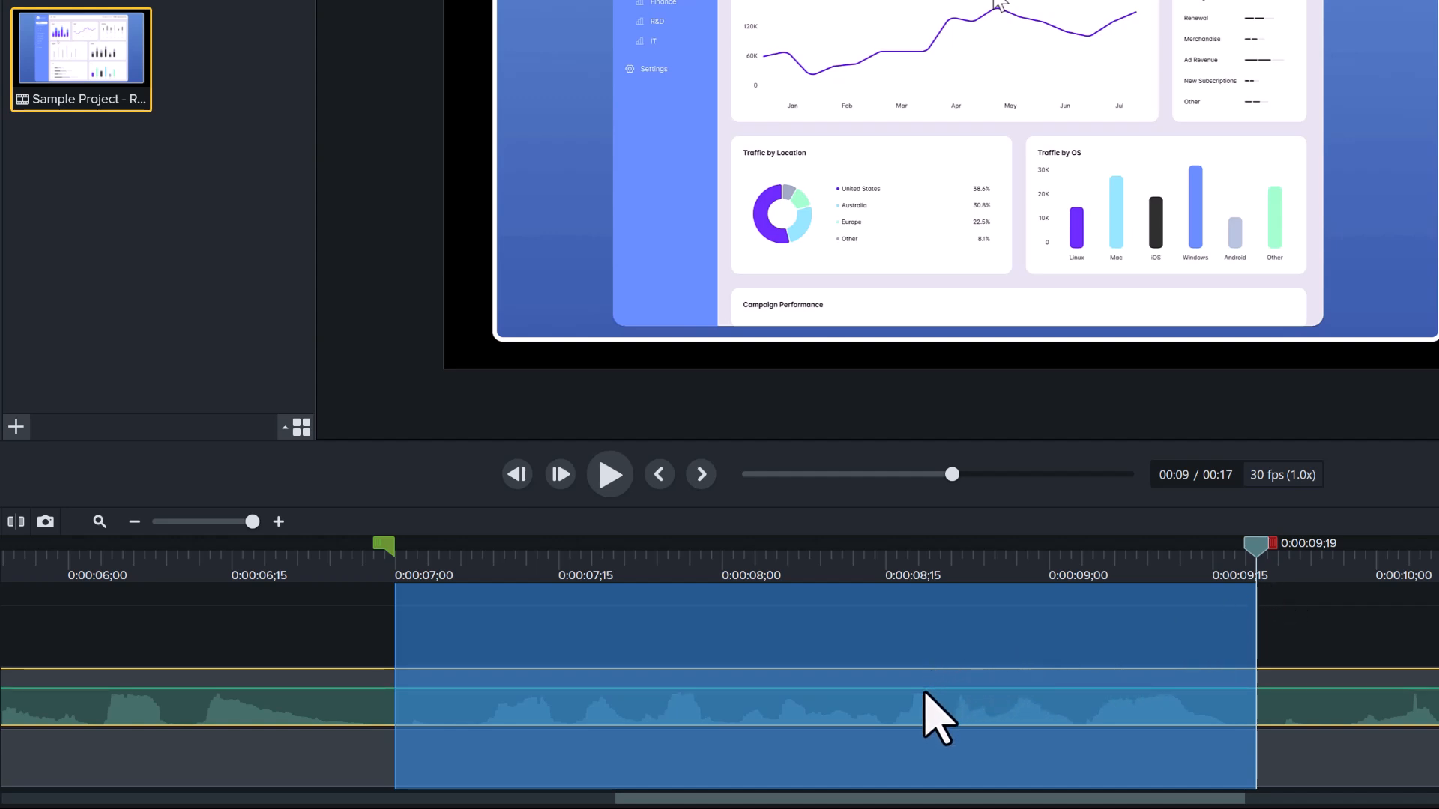
left_click_drag(925, 692, 923, 739)
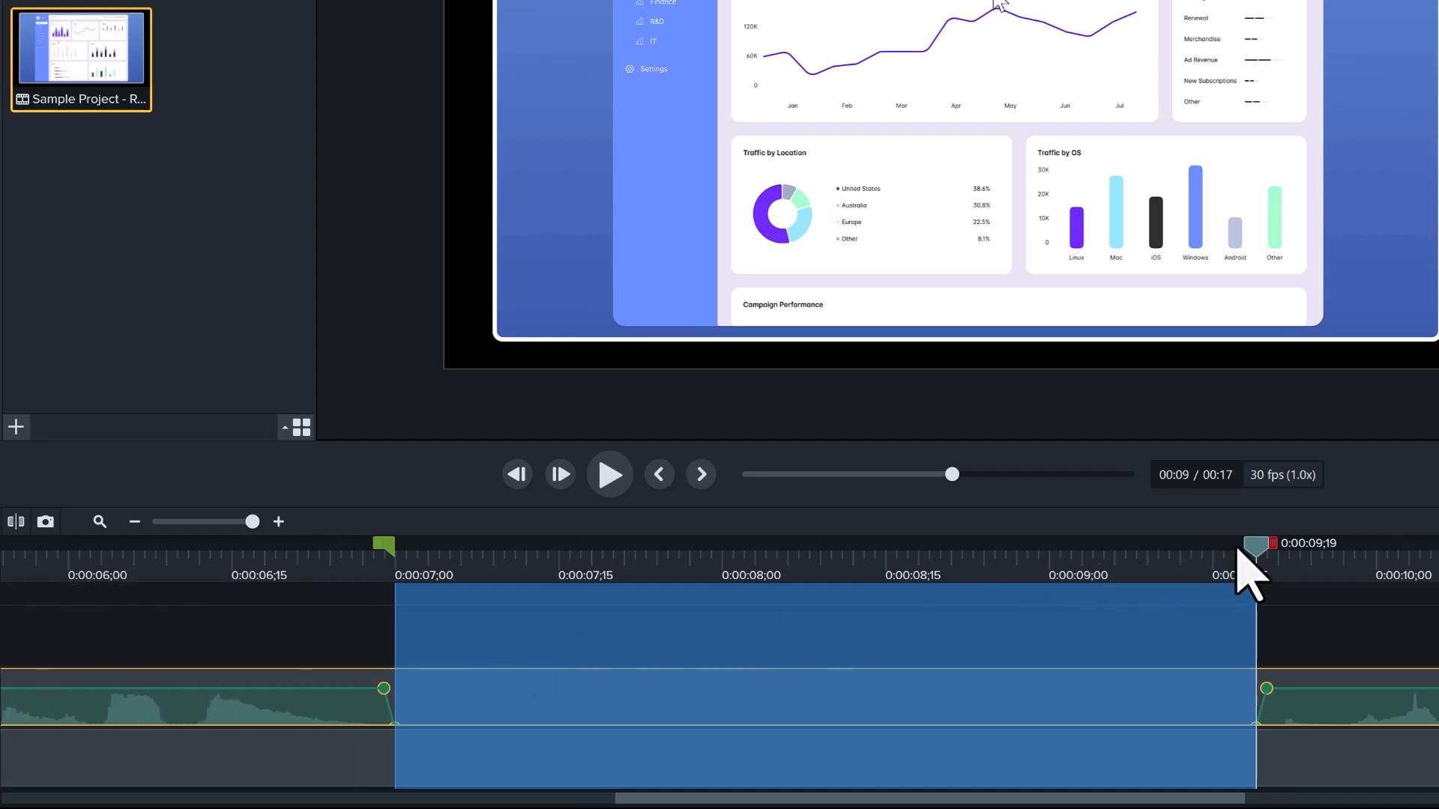
double_click(1250, 550)
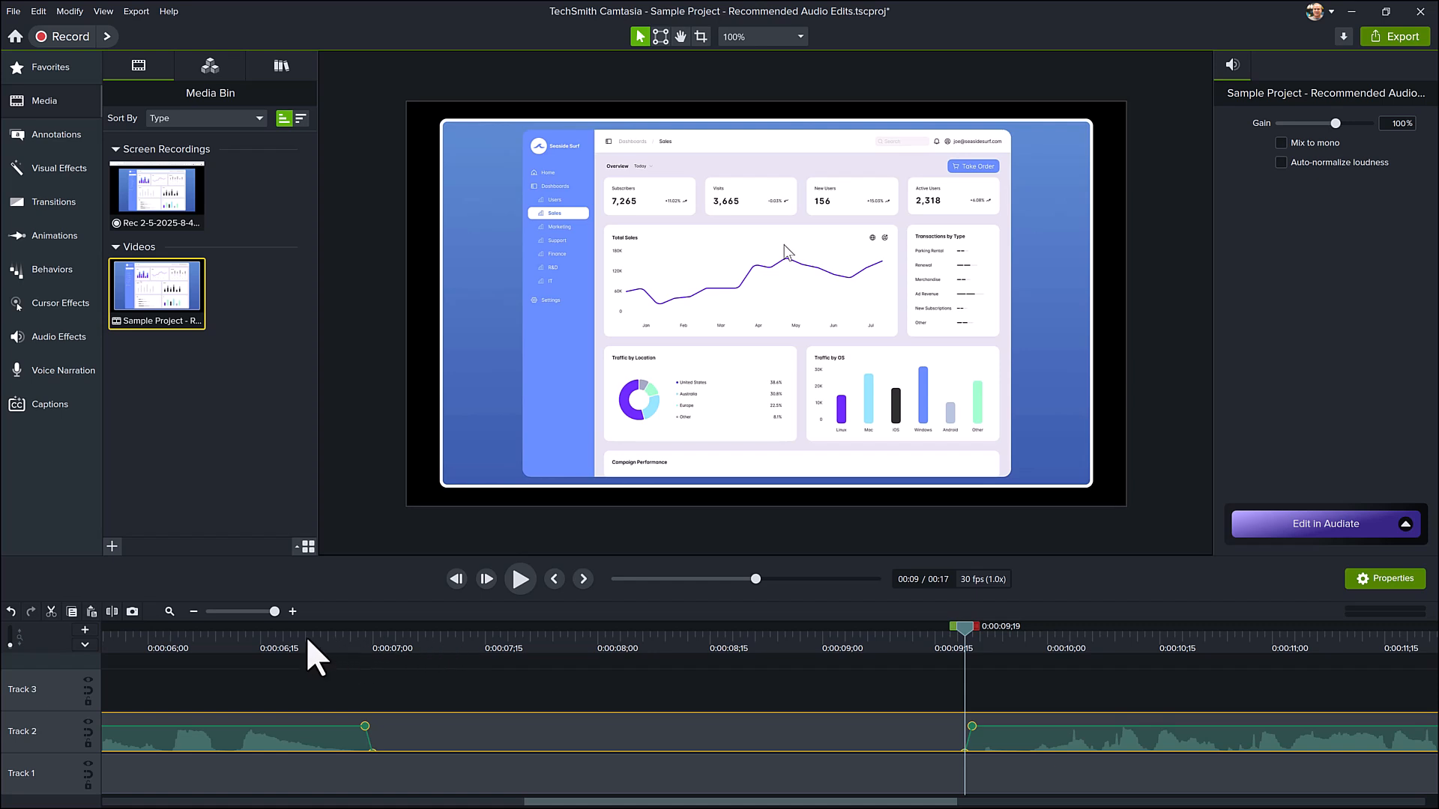
left_click(169, 611)
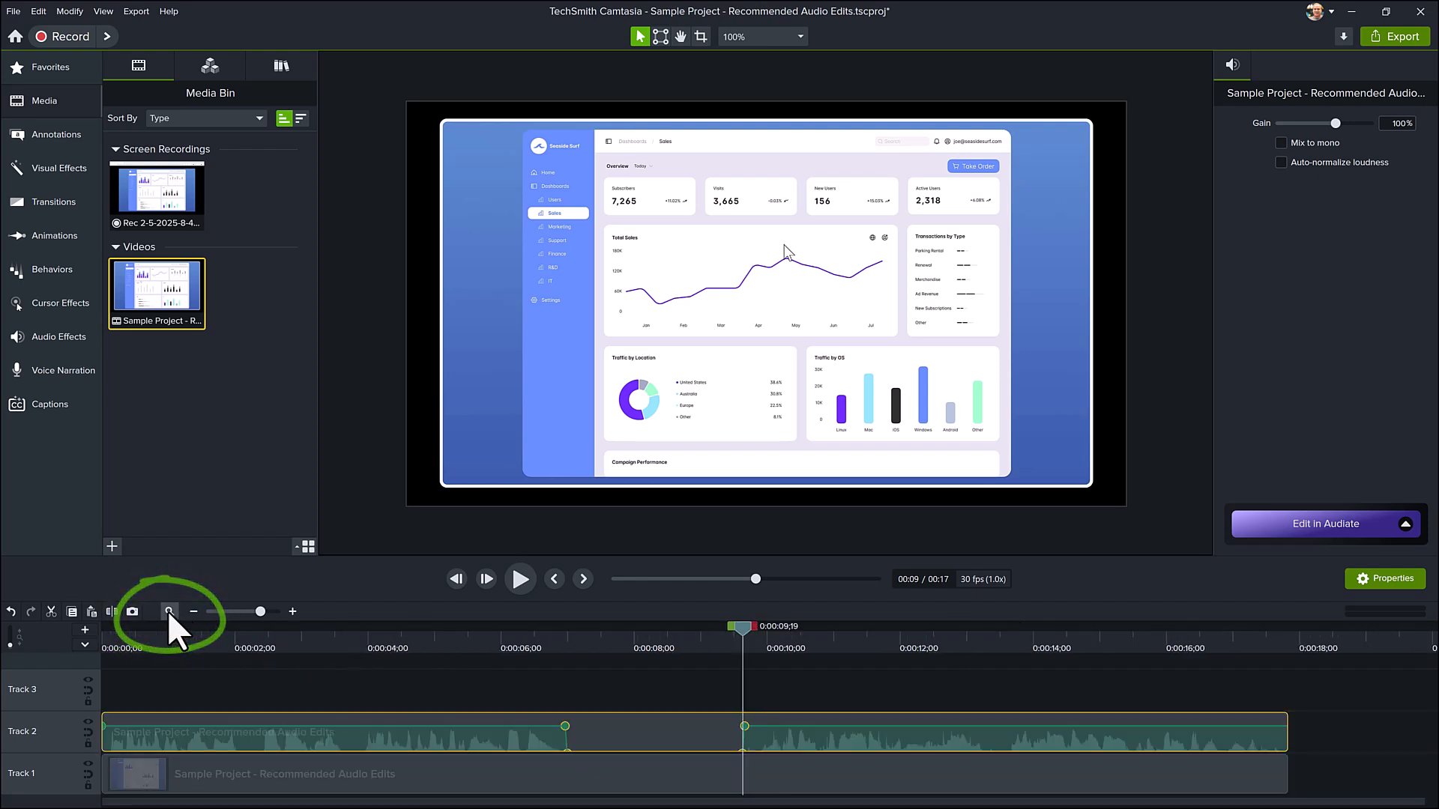
left_click(241, 682)
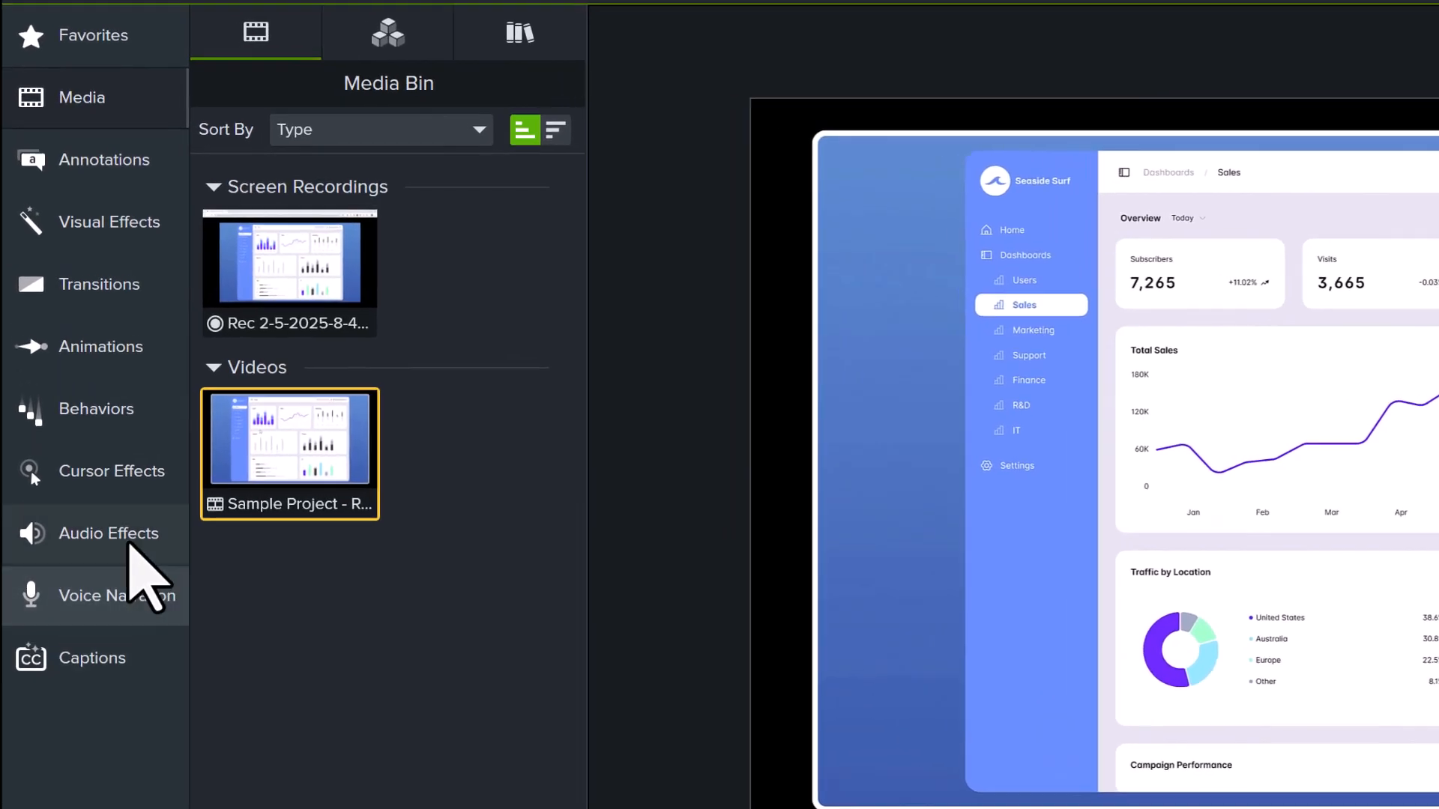
Listen to the Track 2 audio from 0:00:09;26 and apply the AI Noise Removal effect to that clip.
left_click(129, 546)
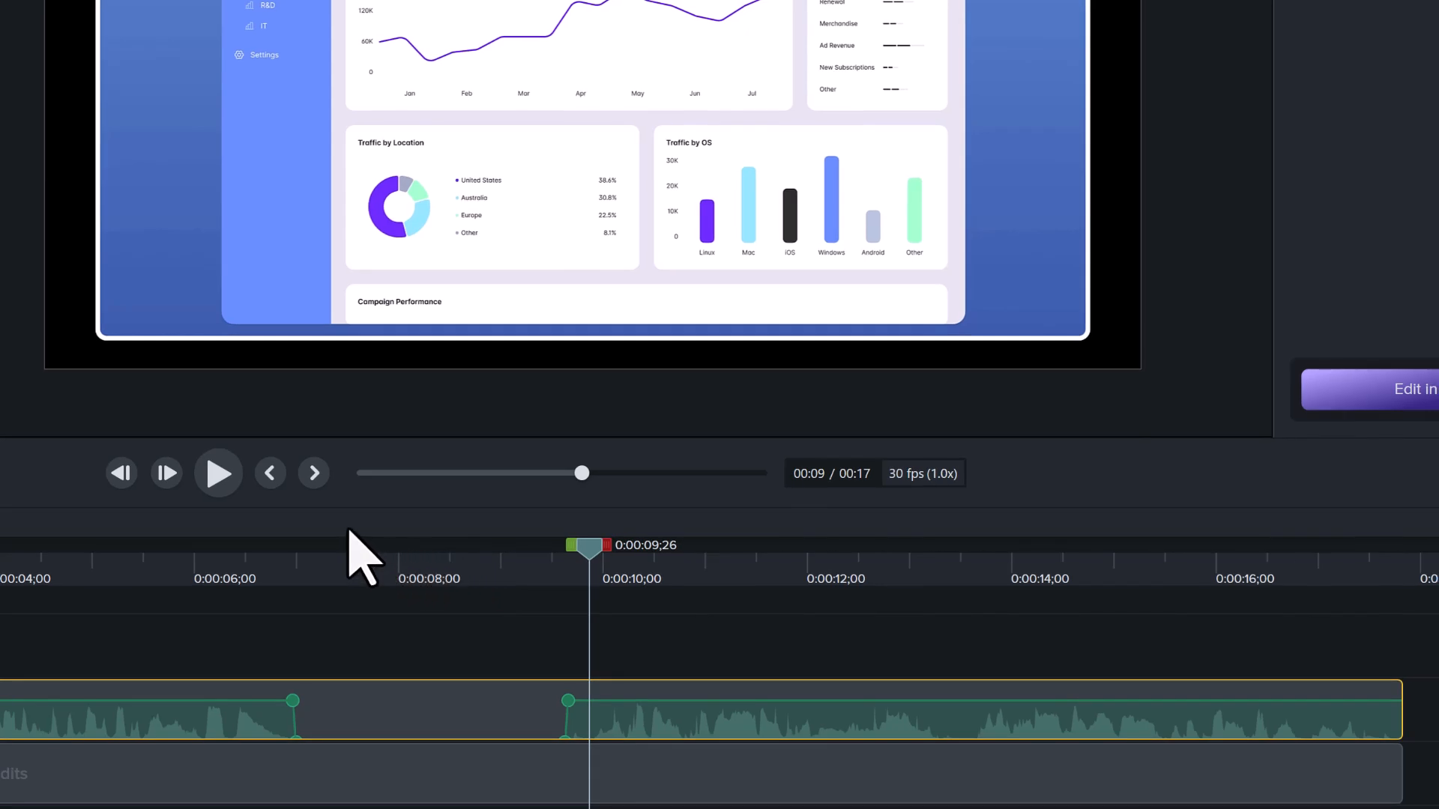
left_click(209, 484)
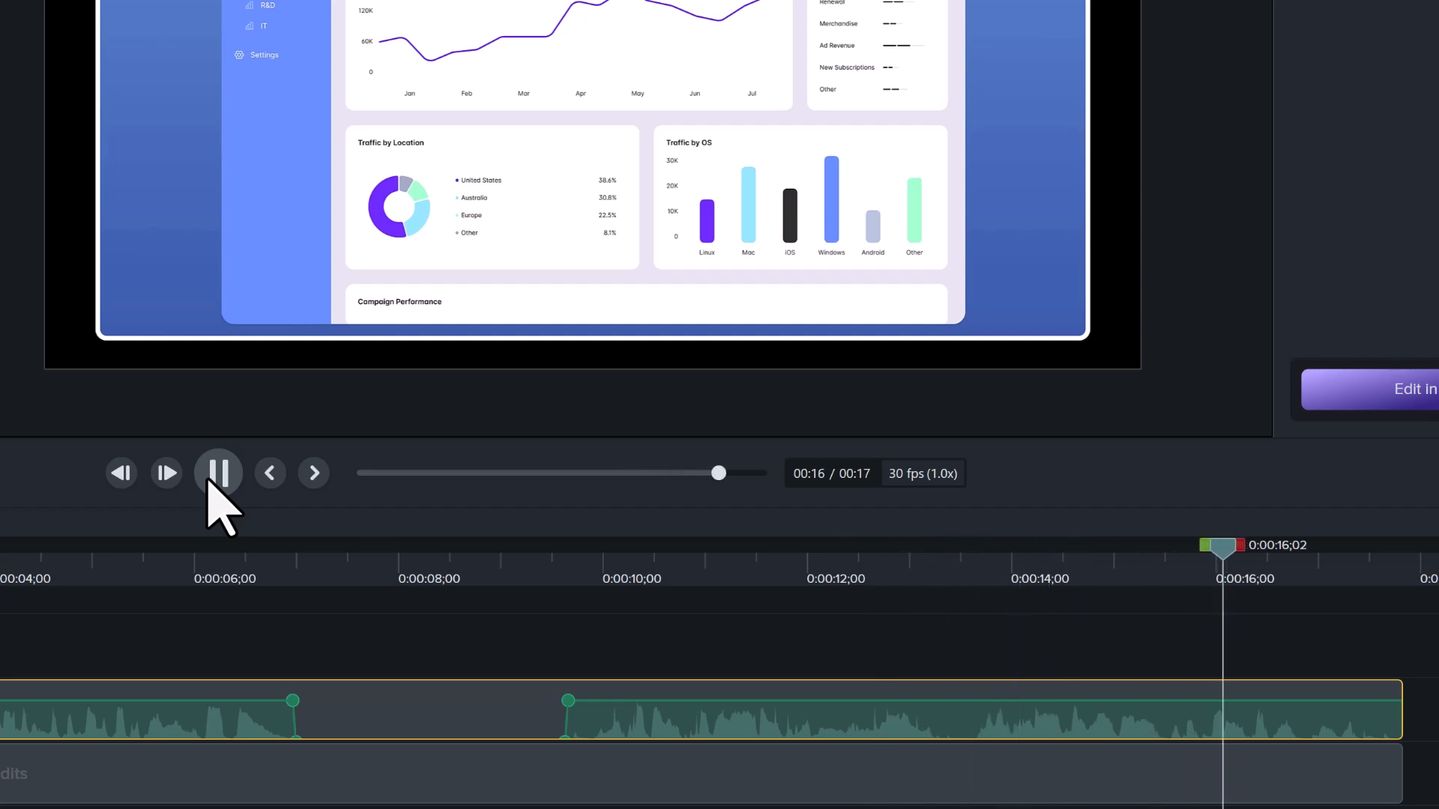
left_click(217, 473)
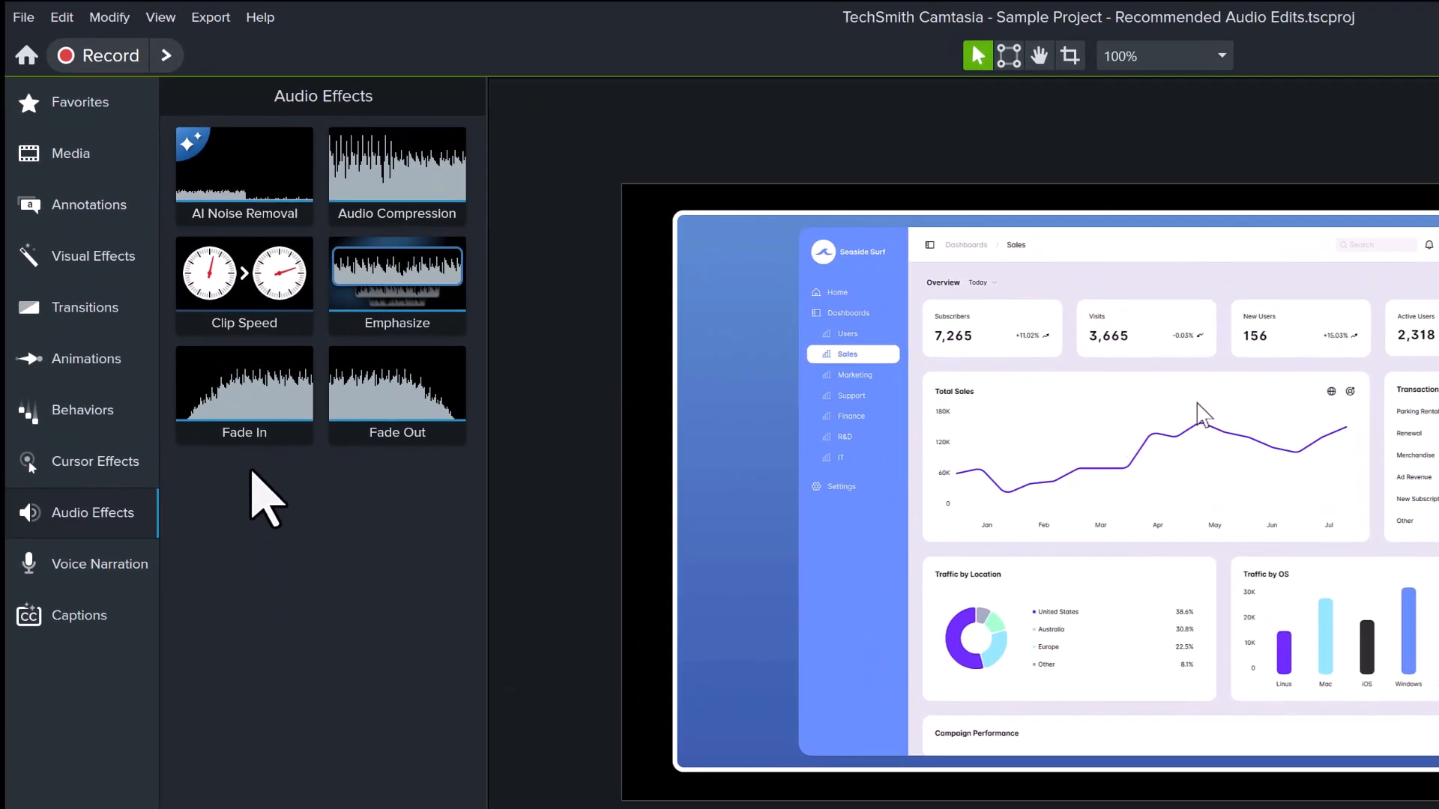
left_click_drag(257, 179, 614, 715)
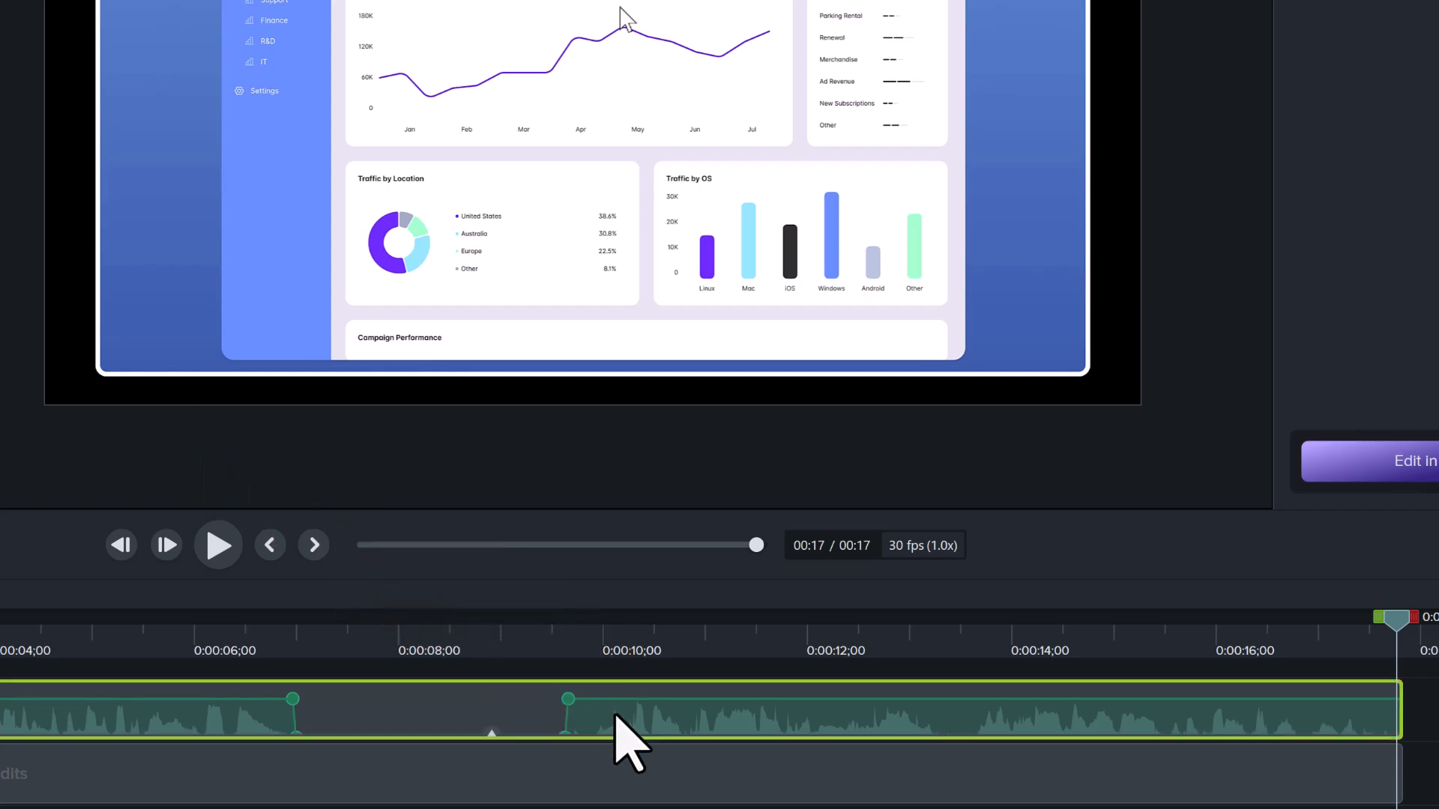
Play the Track 2 audio from 0:00:09;26 with noise removal, and toggle the AI Noise Removal effect off and on to compare.
left_click(590, 637)
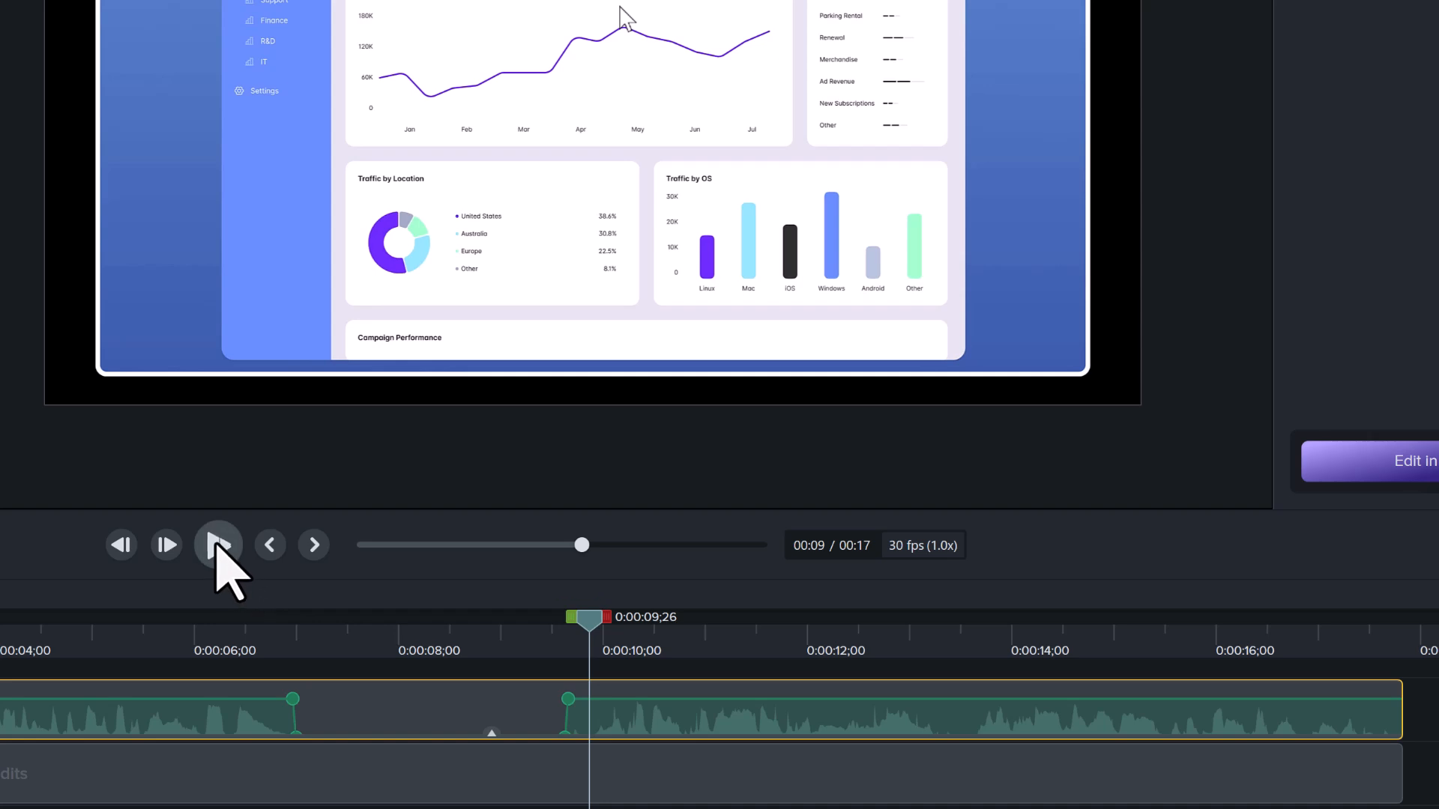
left_click(217, 545)
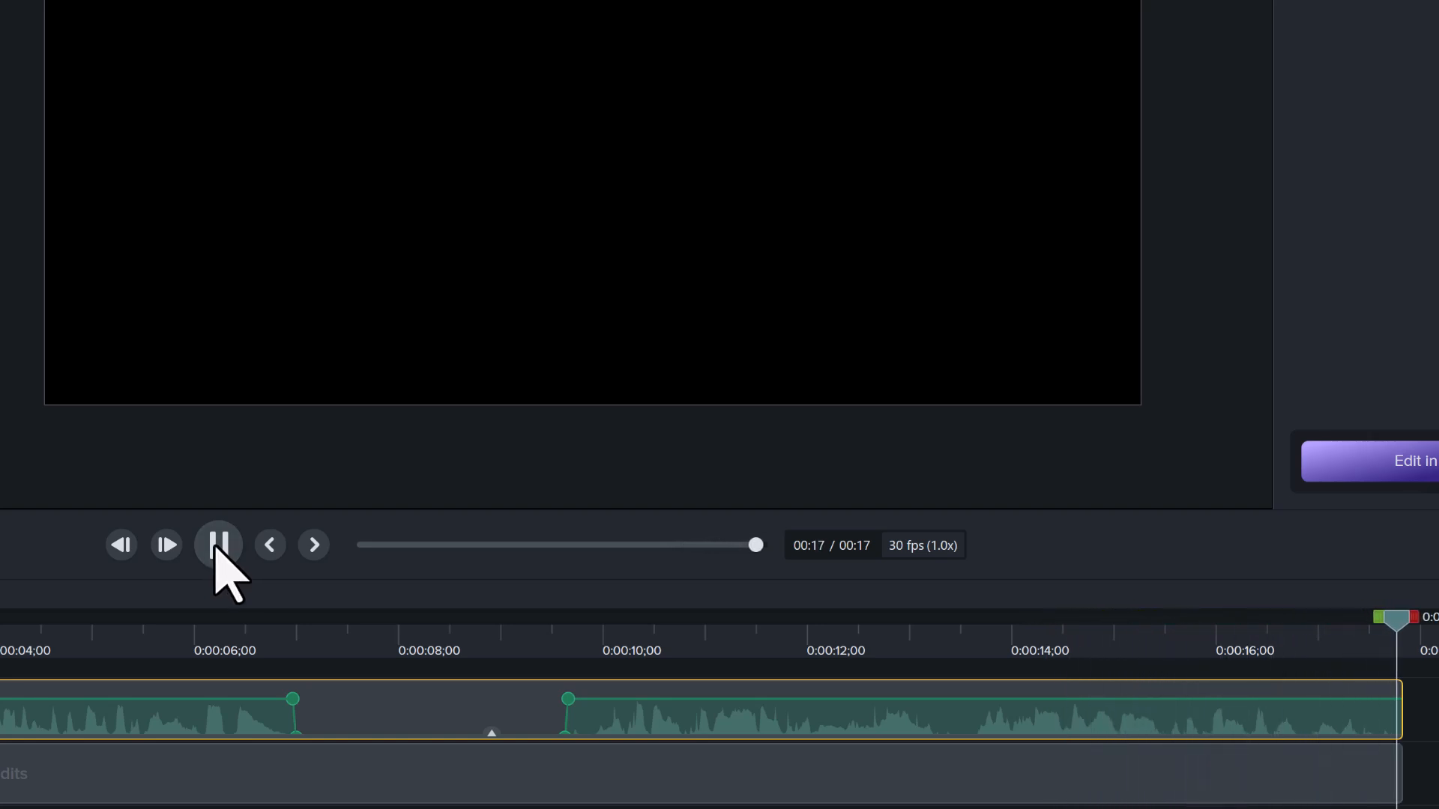
left_click(593, 629)
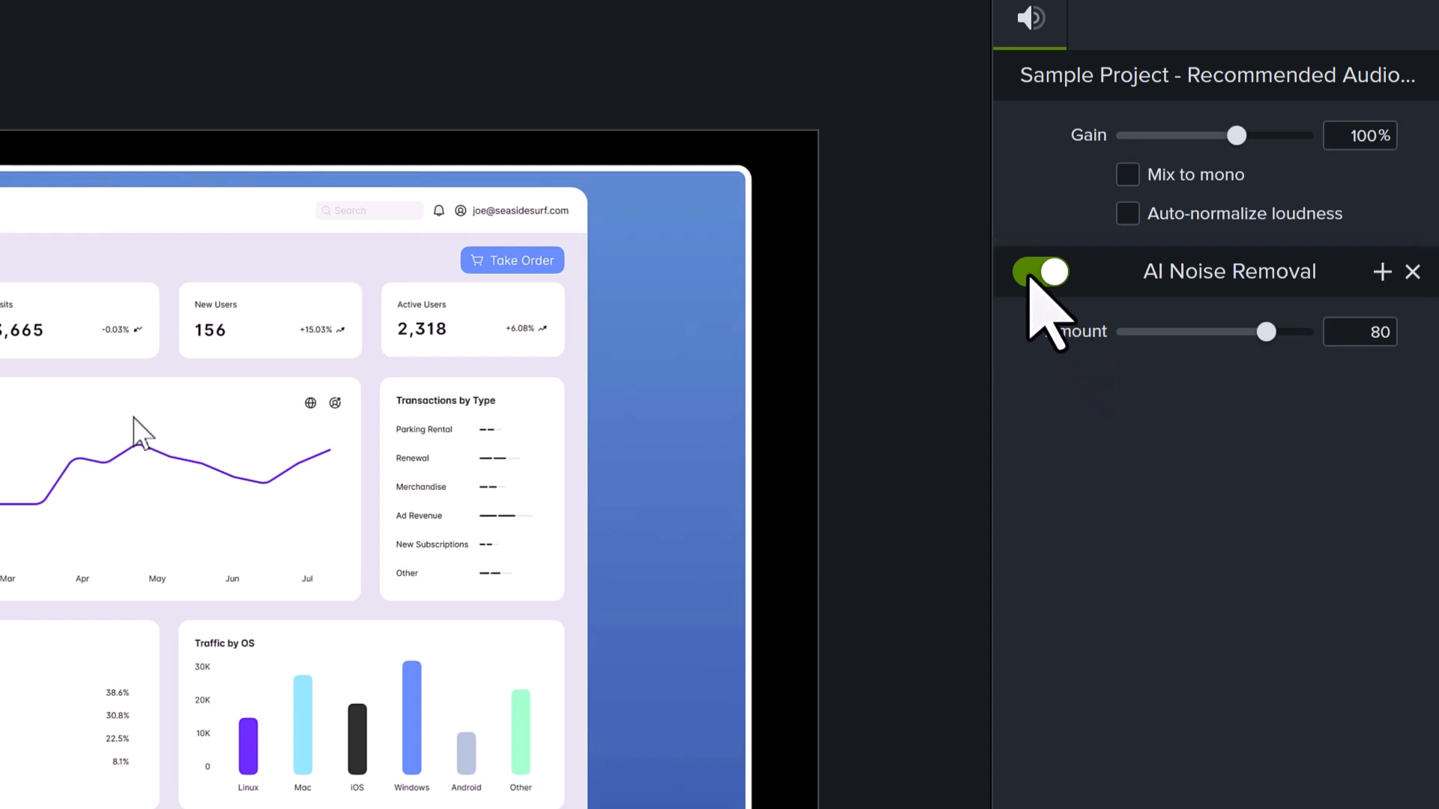
left_click(1029, 274)
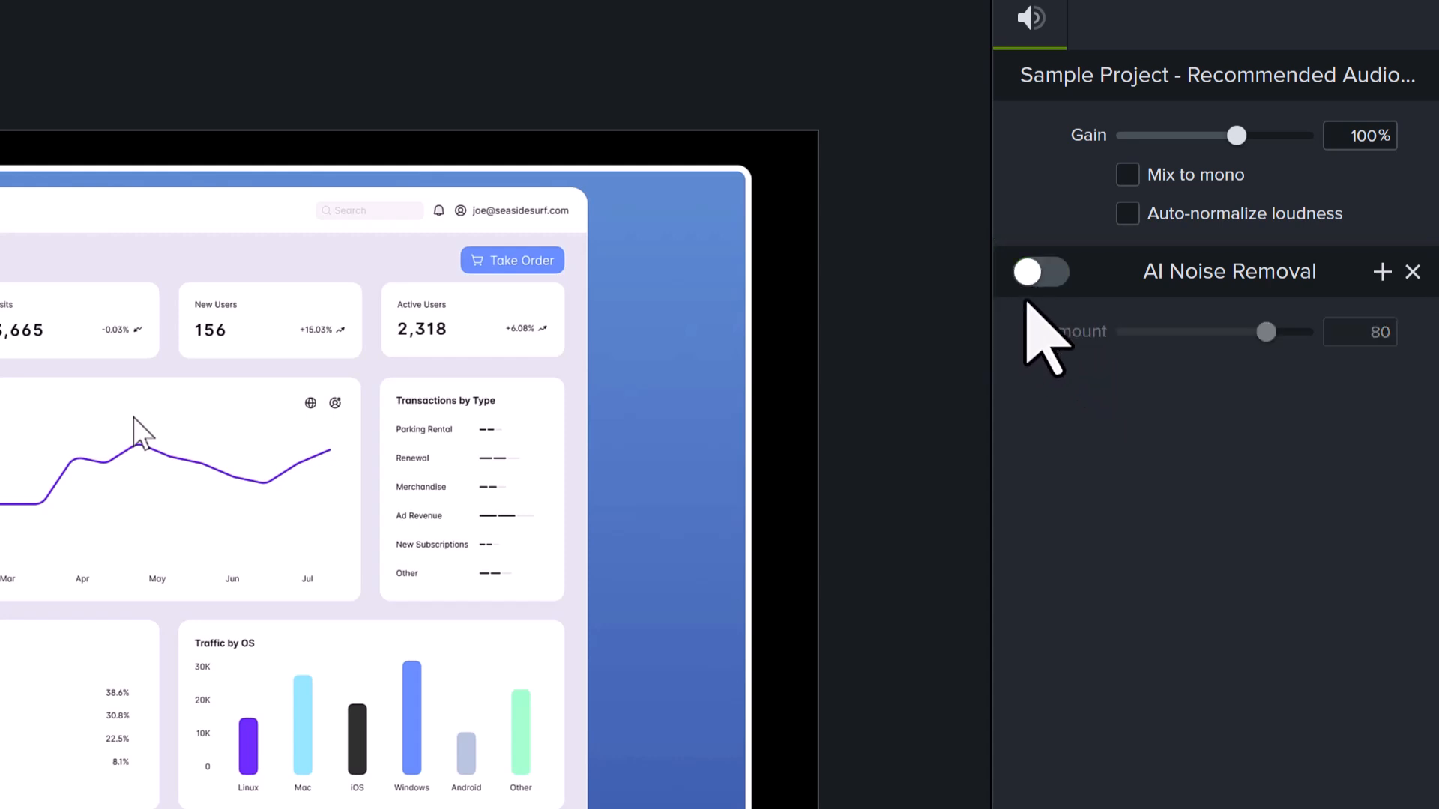
left_click(1055, 273)
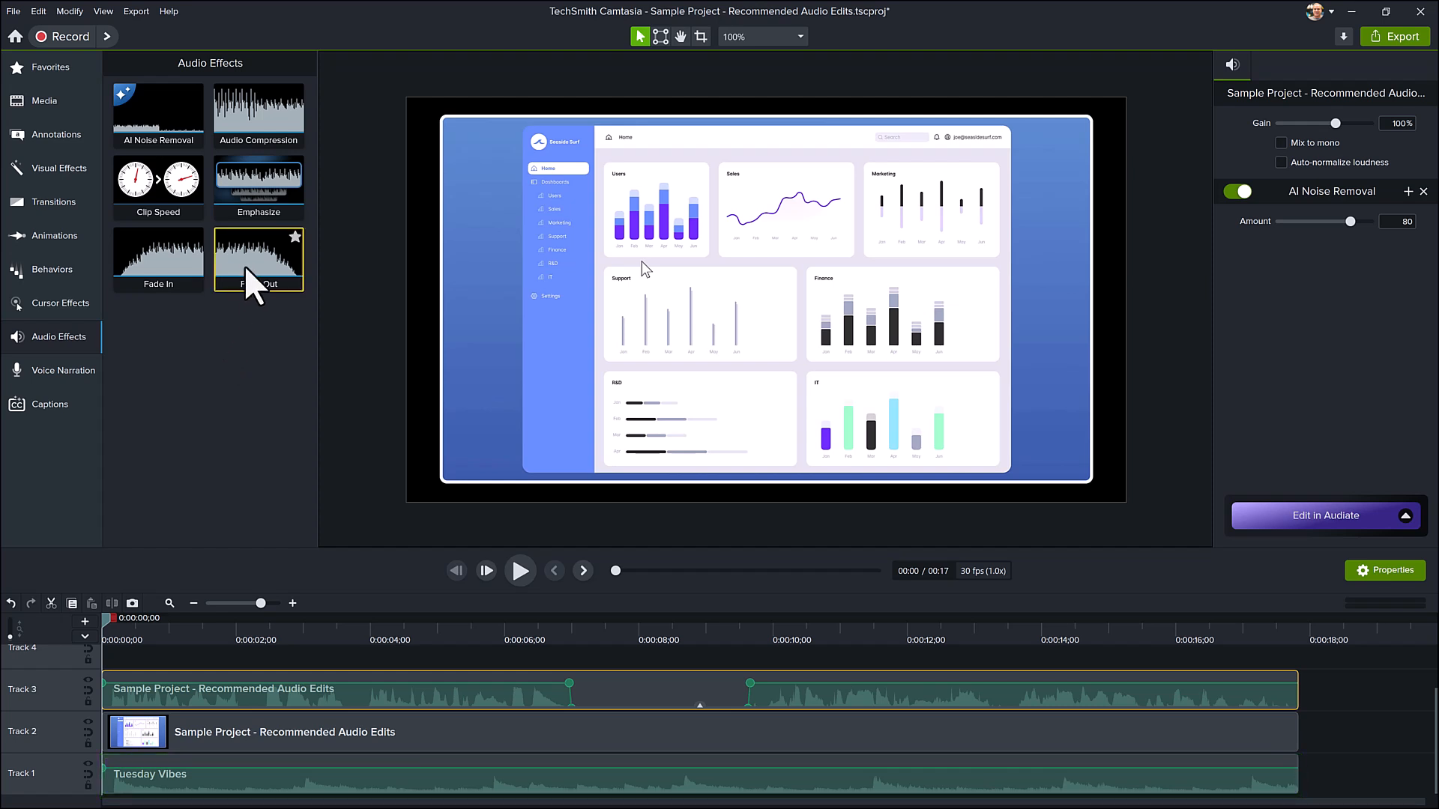
Apply the Emphasize audio effect to the voice audio clip on Track 3.
left_click_drag(269, 191, 321, 695)
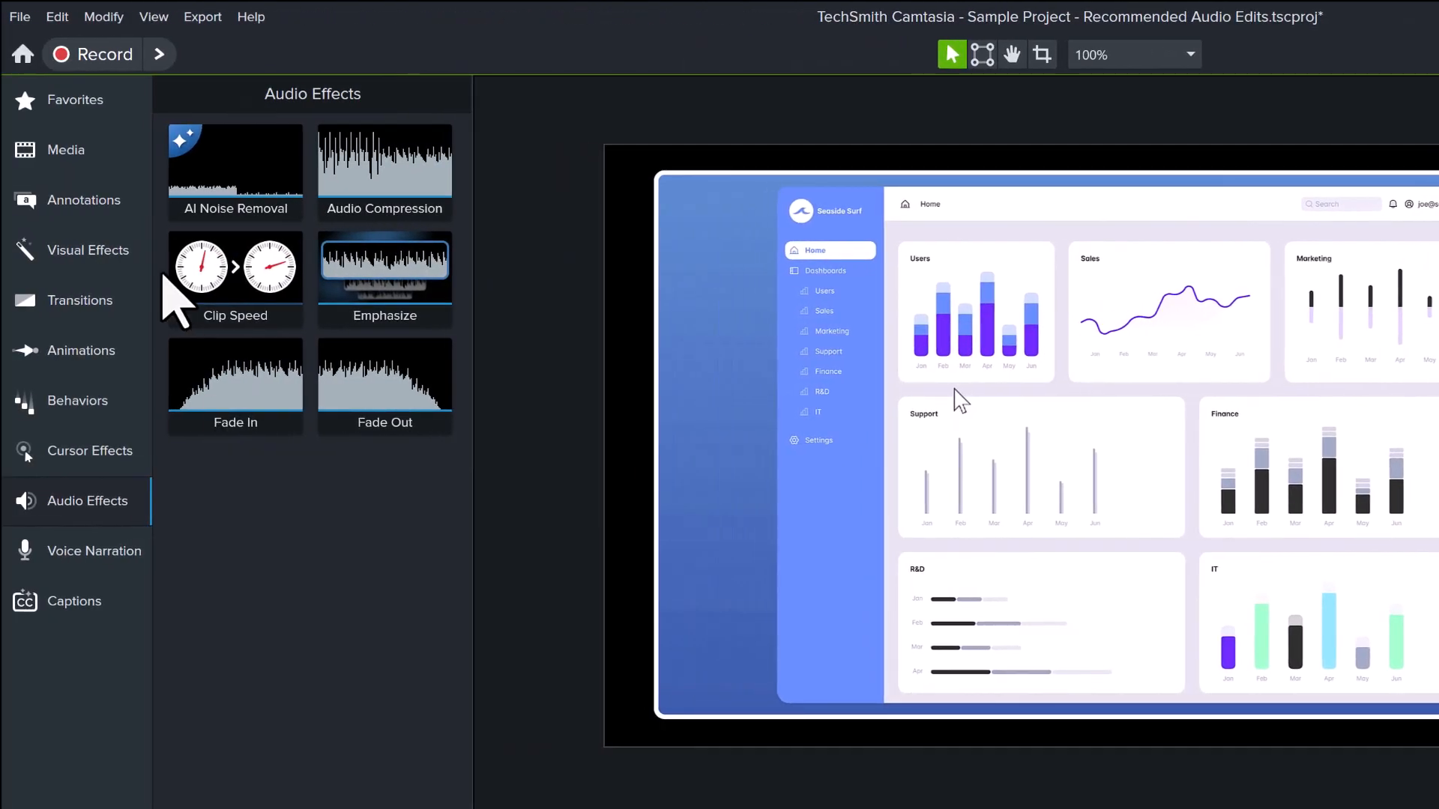
Browse the full Music category of the Camtasia Assets for background tracks.
left_click(101, 159)
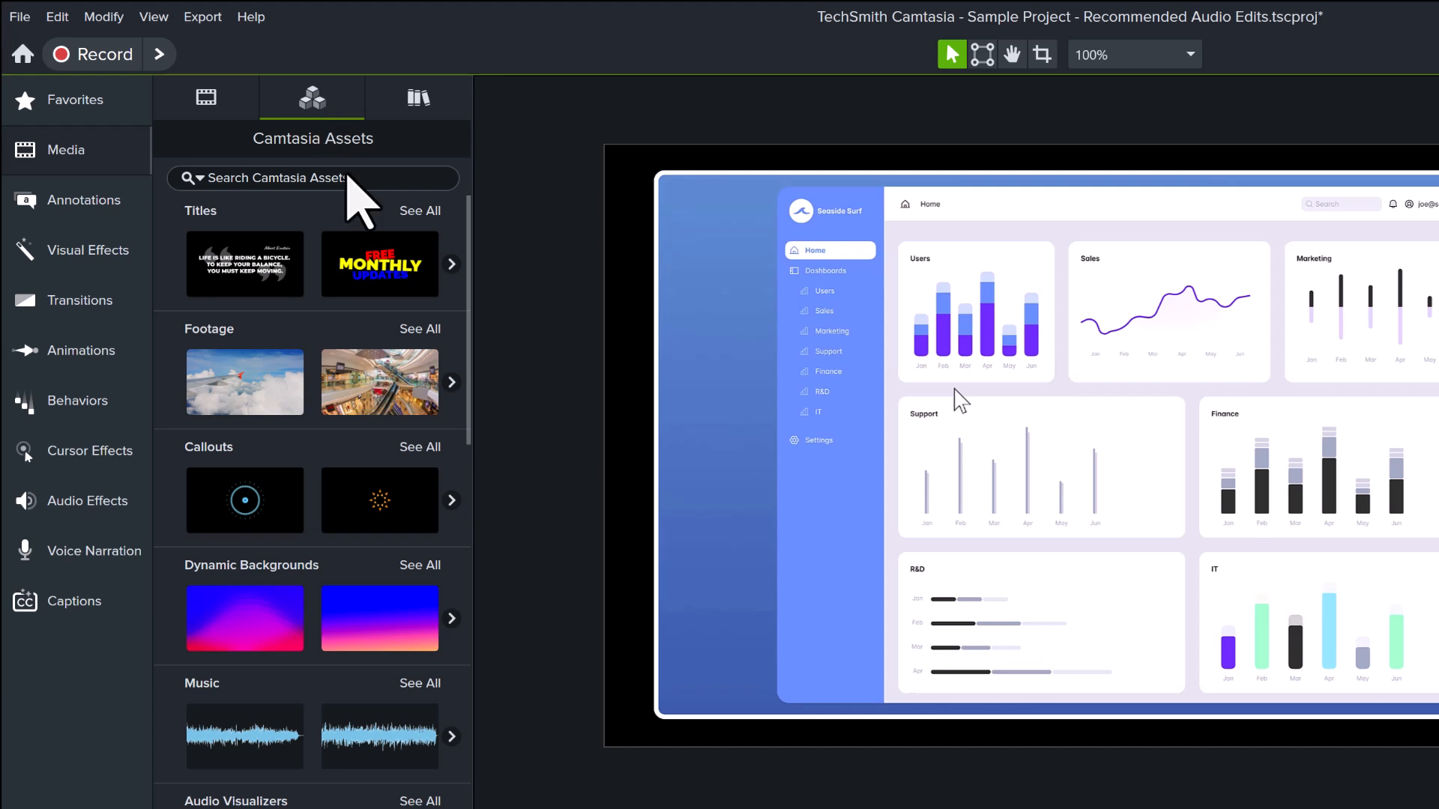
left_click(427, 622)
left_click(424, 683)
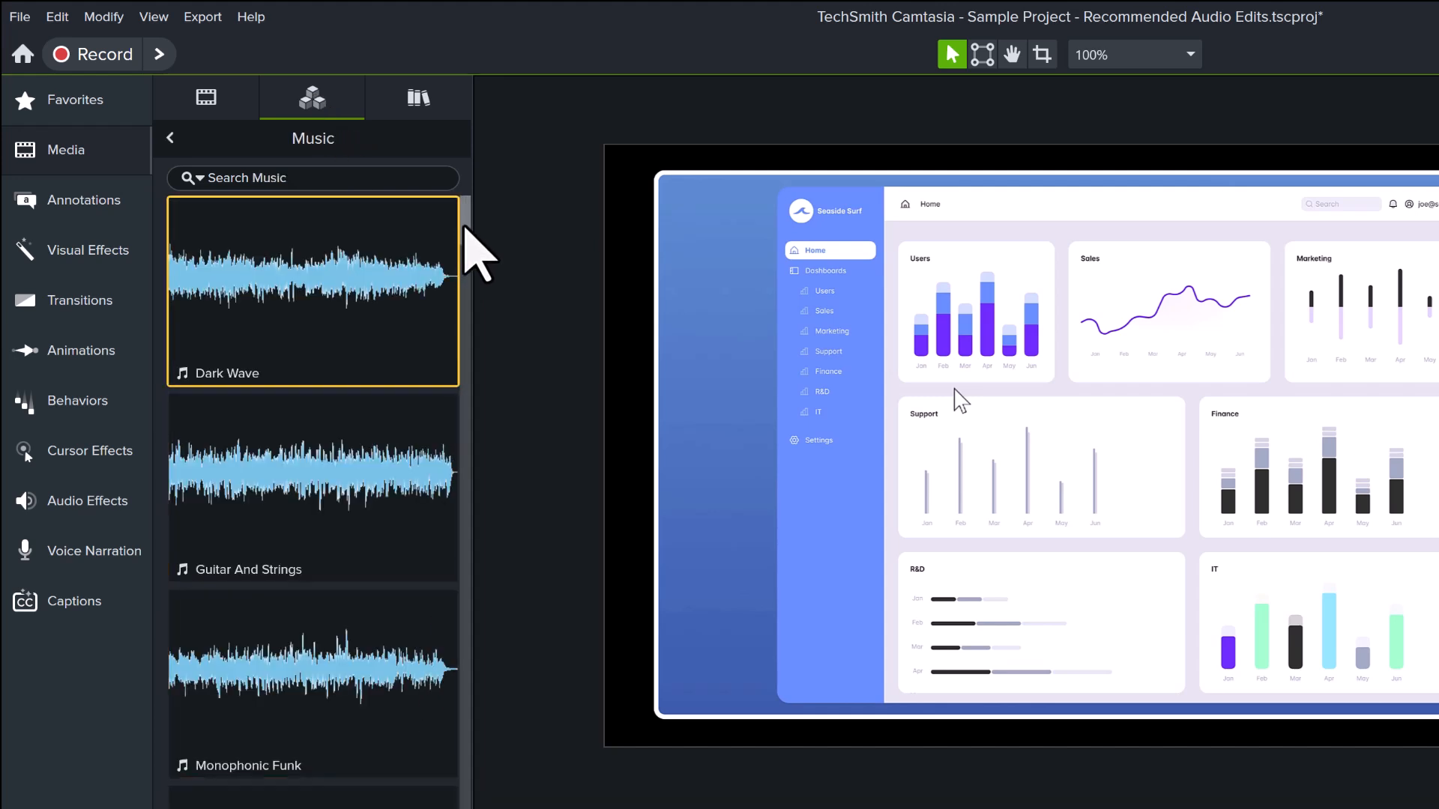
left_click_drag(463, 226, 464, 445)
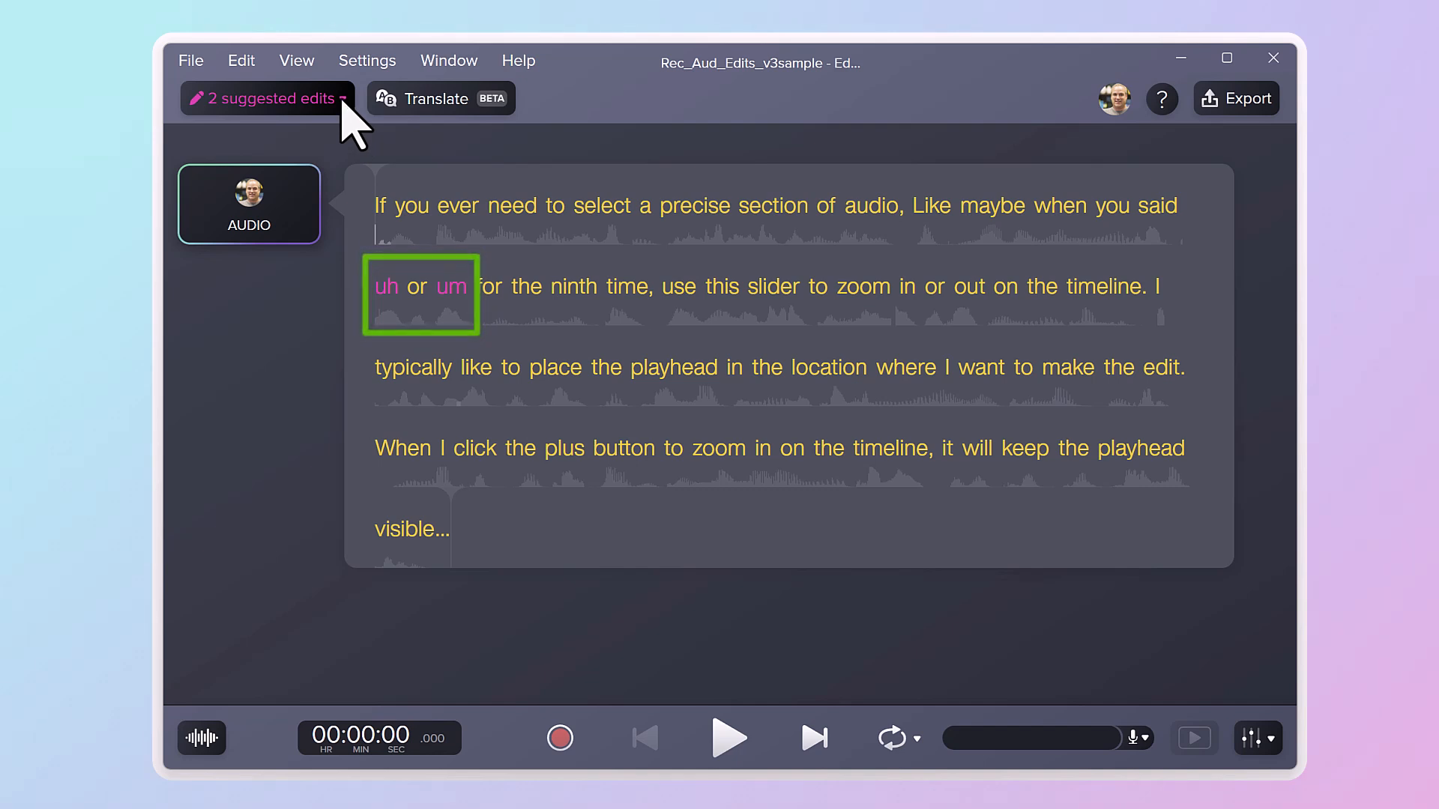
In Audiate, delete all suggested hesitations from the audio transcript.
left_click(342, 100)
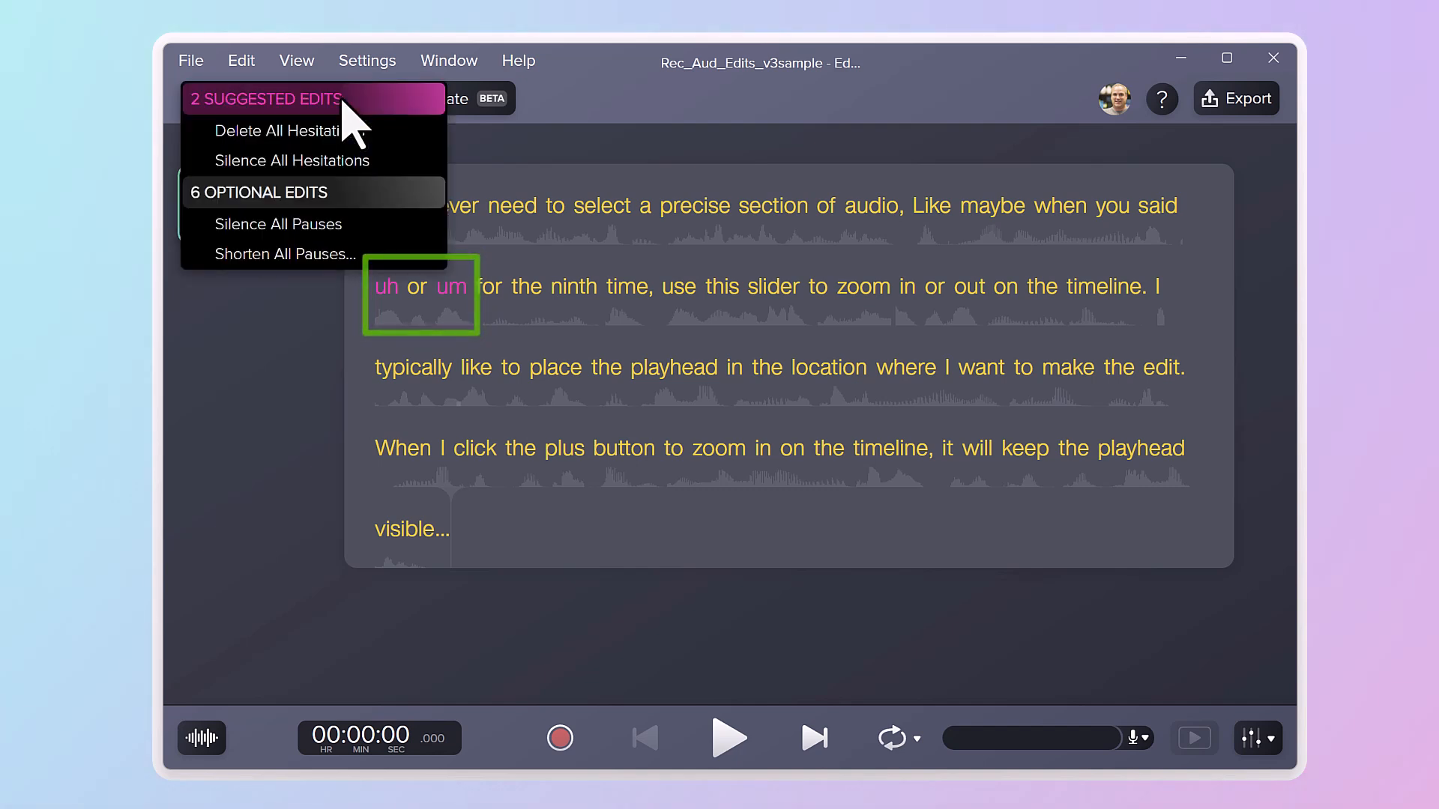
left_click(380, 135)
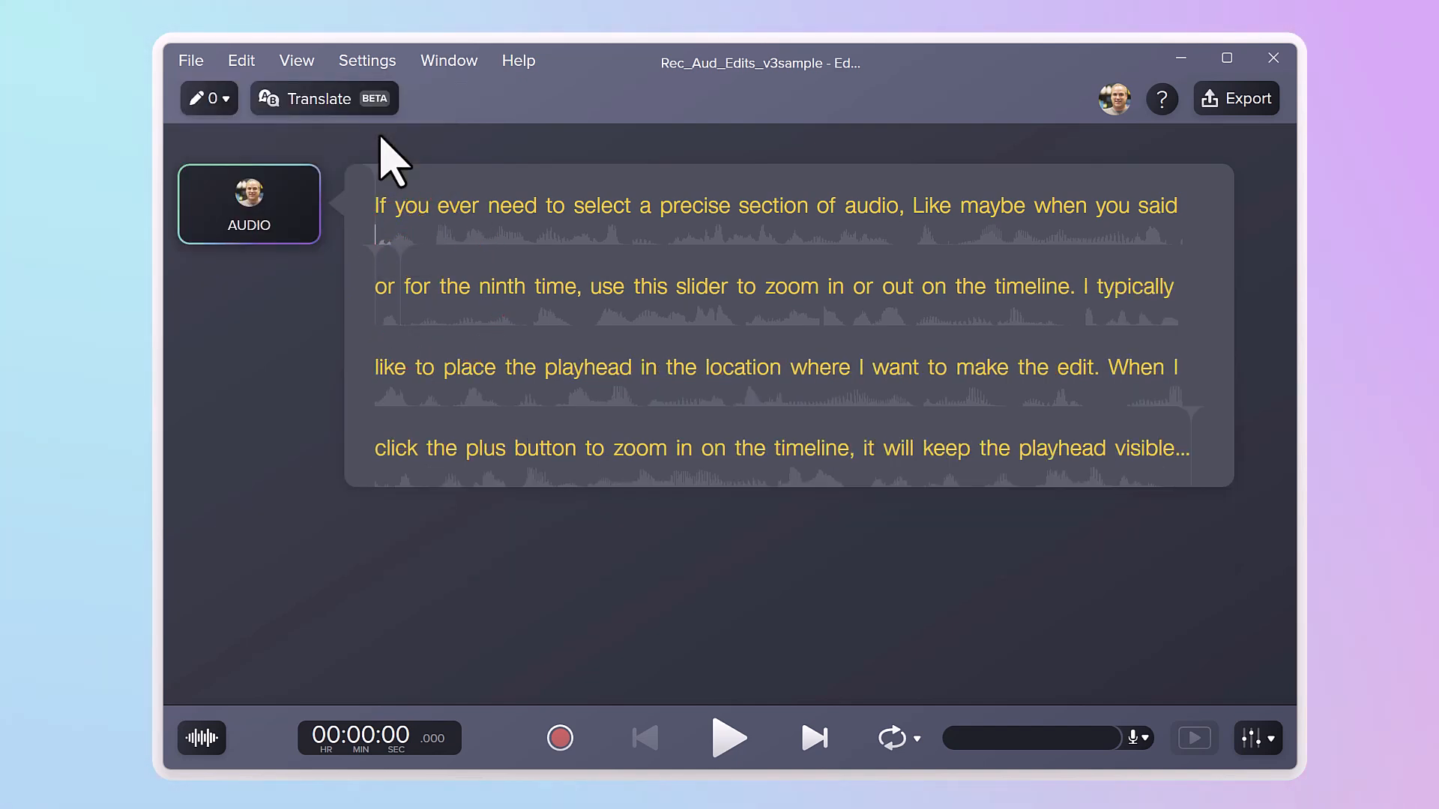